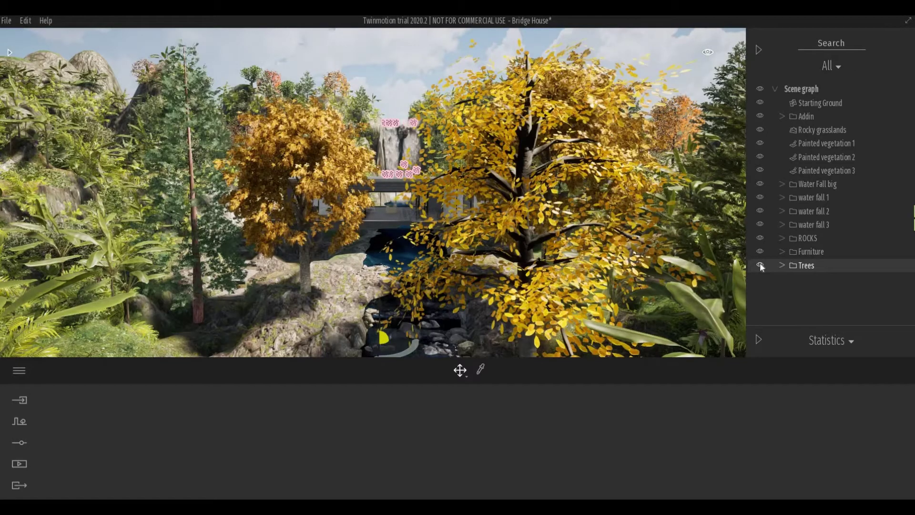
Step: Hide the Trees layer and show the Scene graph listing the bridge house objects
click(761, 265)
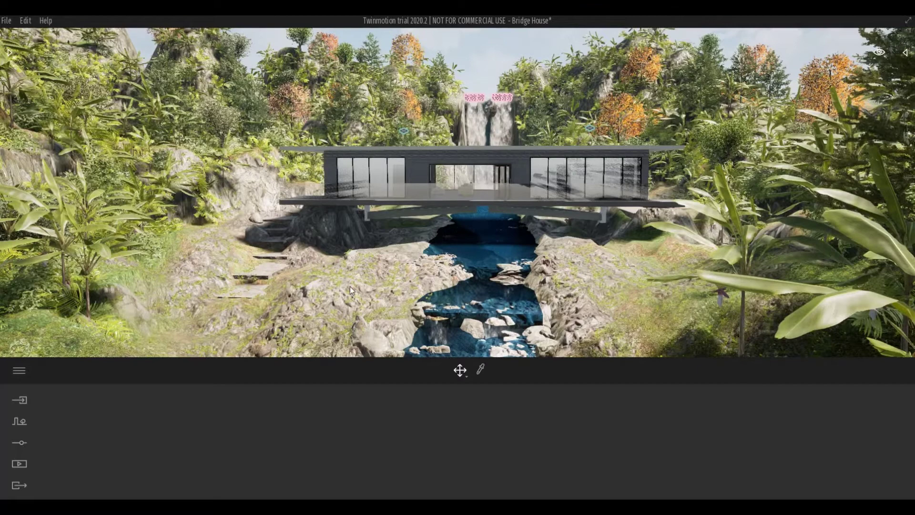
click(905, 54)
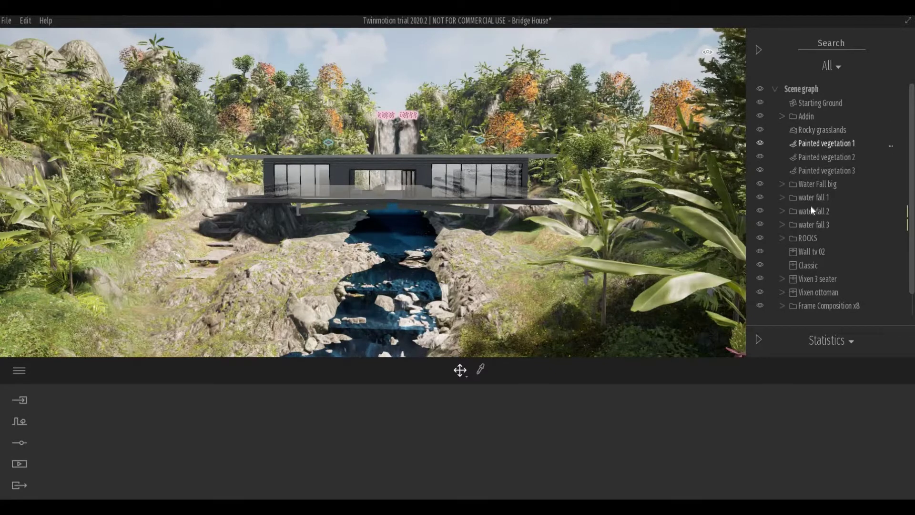
scroll(811, 214, down, 2)
scroll(832, 229, up, 2)
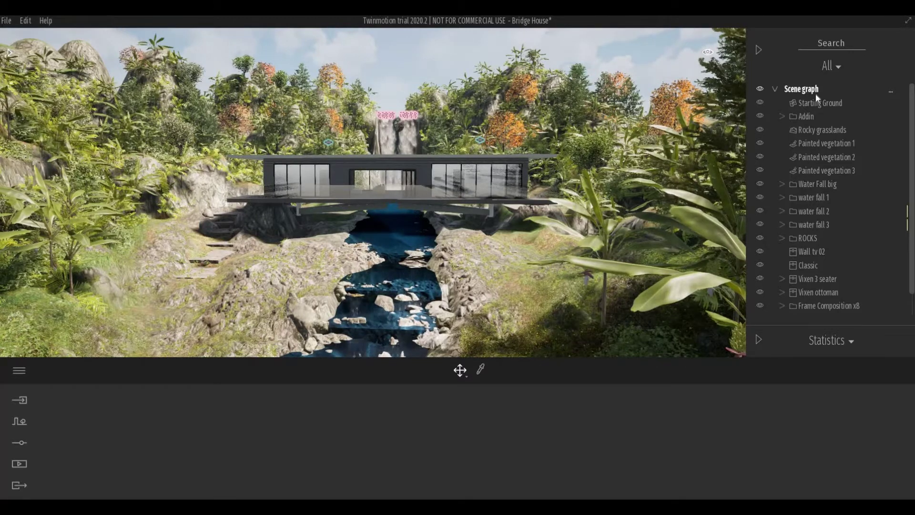
click(811, 214)
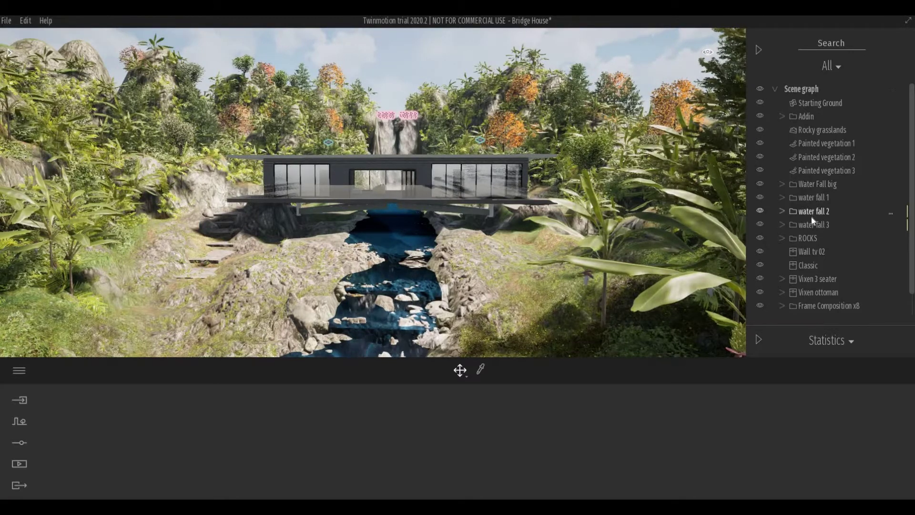
scroll(809, 183, down, 2)
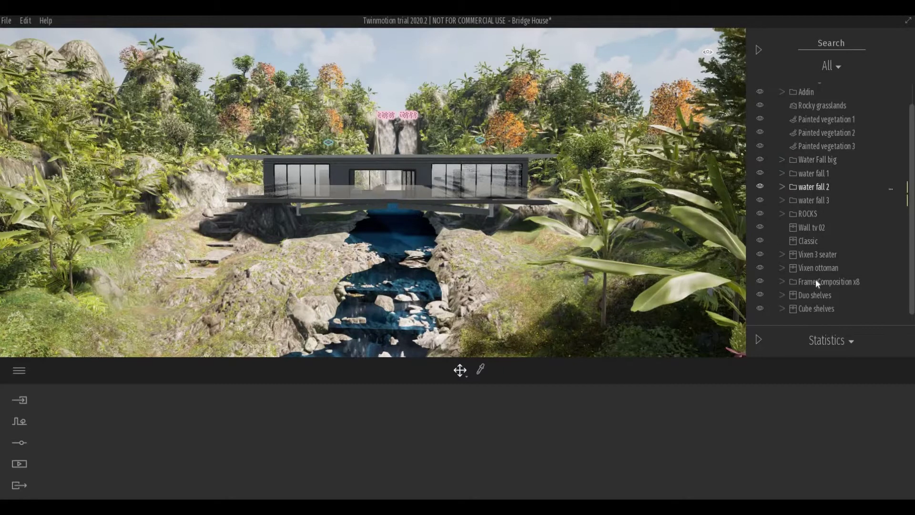
click(834, 135)
scroll(833, 138, up, 2)
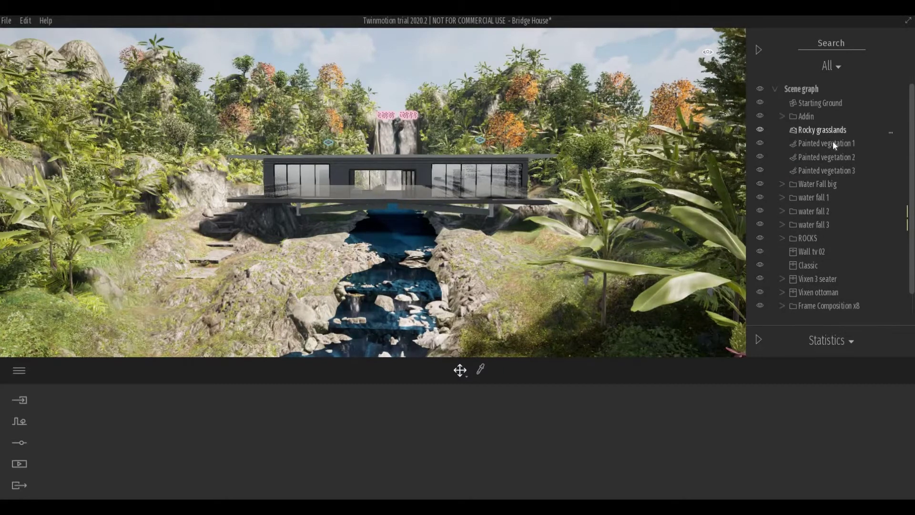
click(759, 131)
click(760, 129)
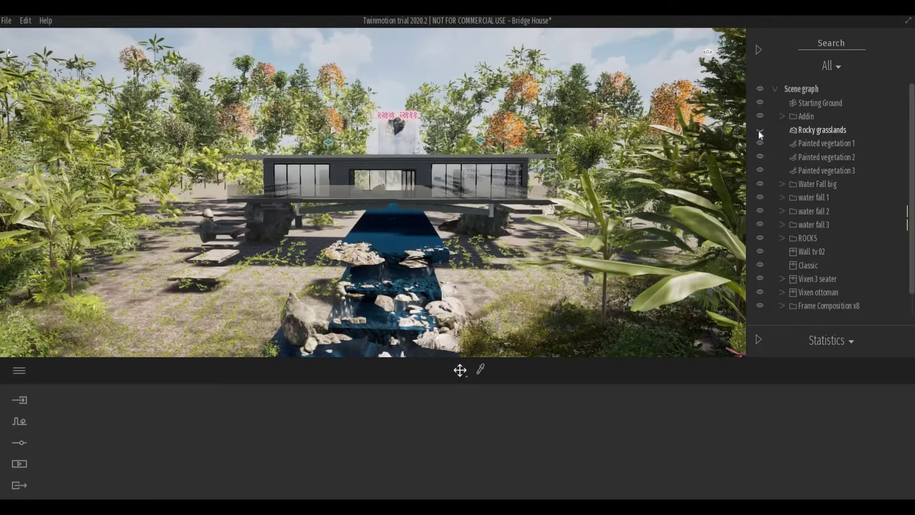
click(760, 130)
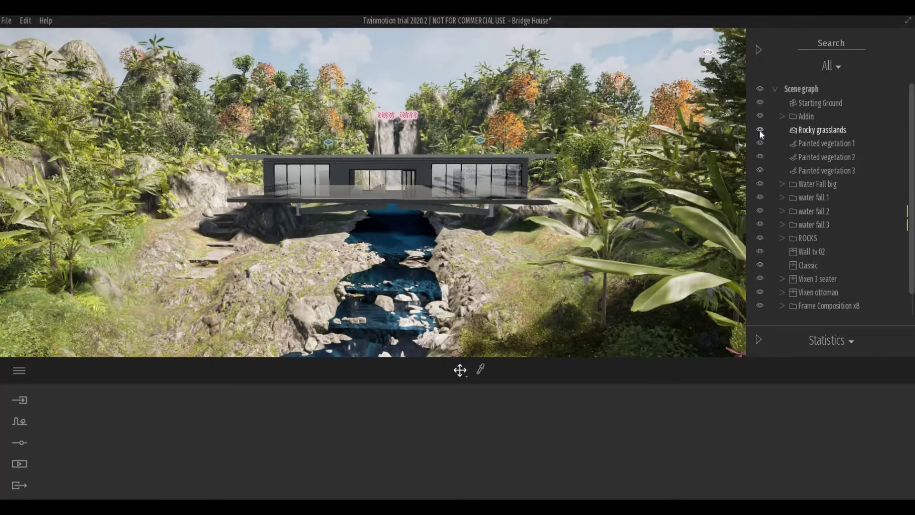
click(404, 130)
scroll(404, 130, down, 10)
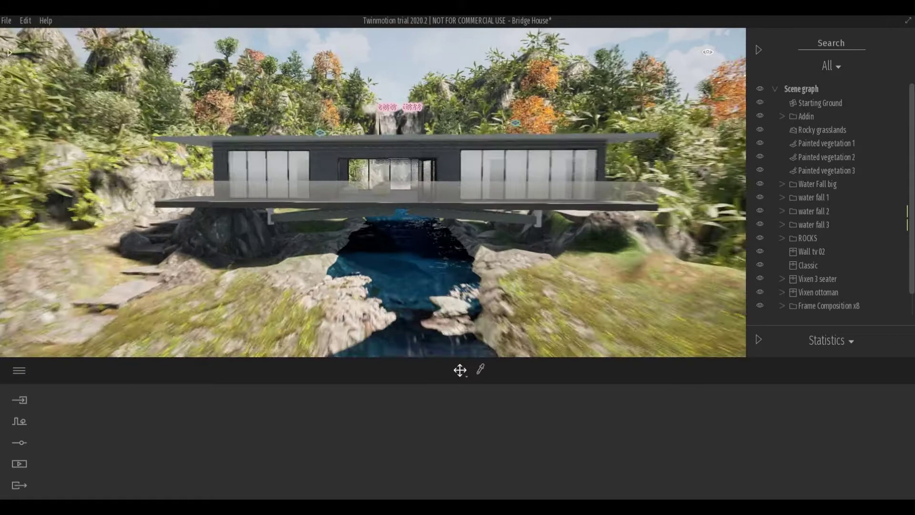
scroll(388, 210, down, 5)
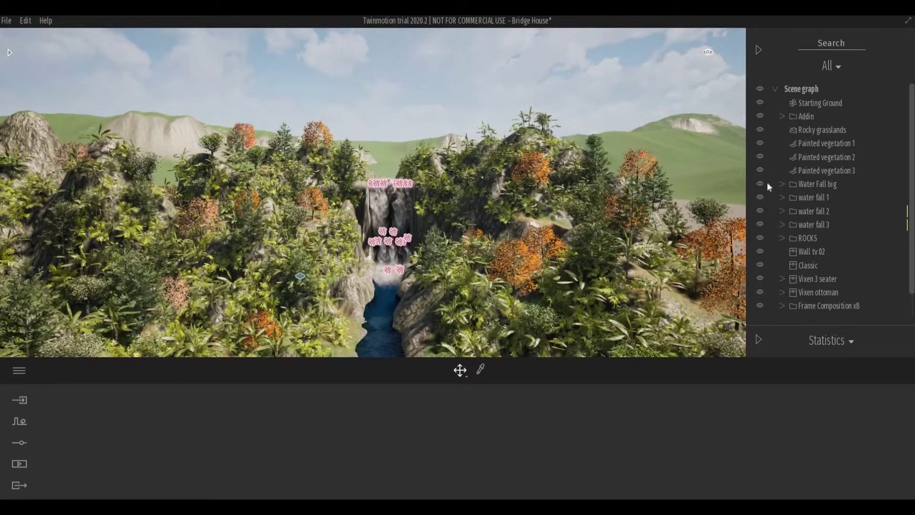
click(761, 180)
click(761, 183)
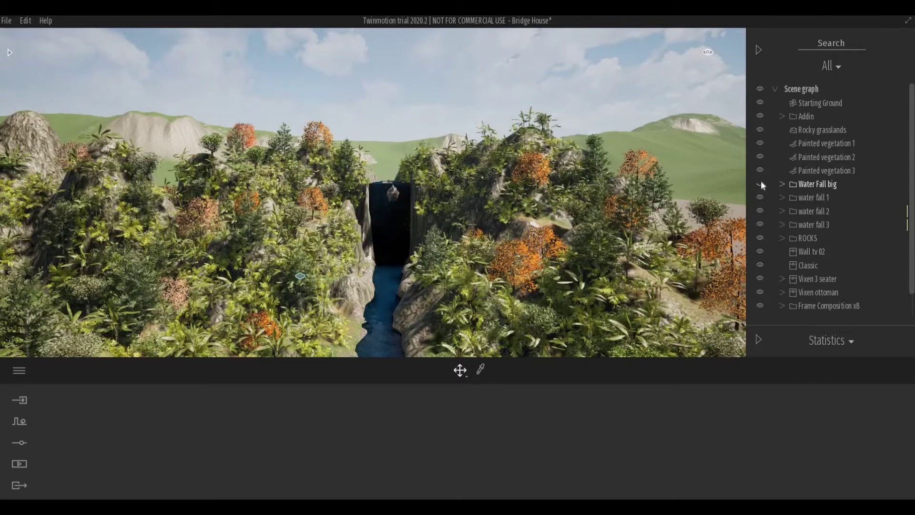
click(760, 183)
click(534, 299)
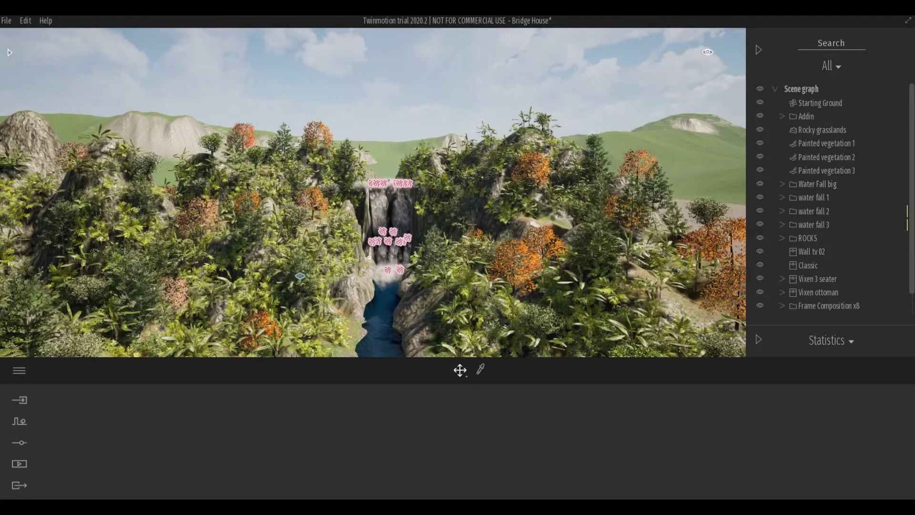
scroll(542, 286, up, 5)
scroll(542, 283, down, 5)
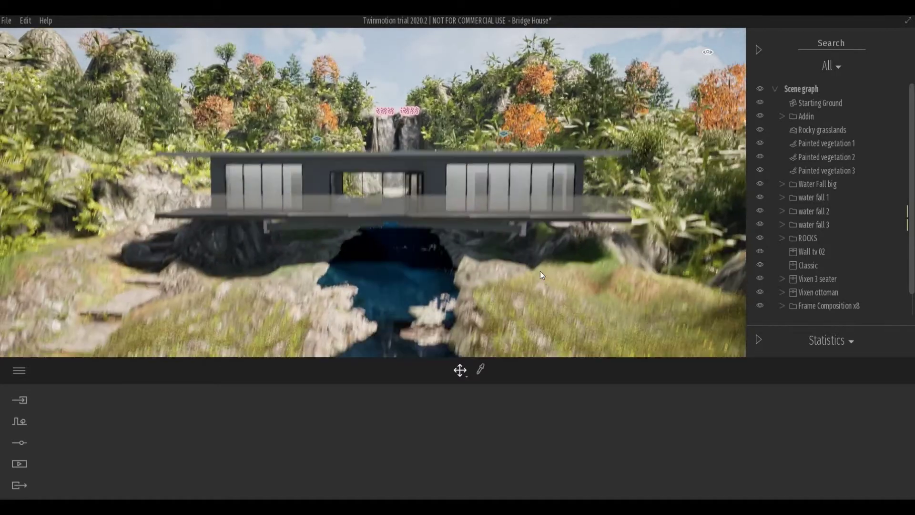
scroll(524, 279, up, 3)
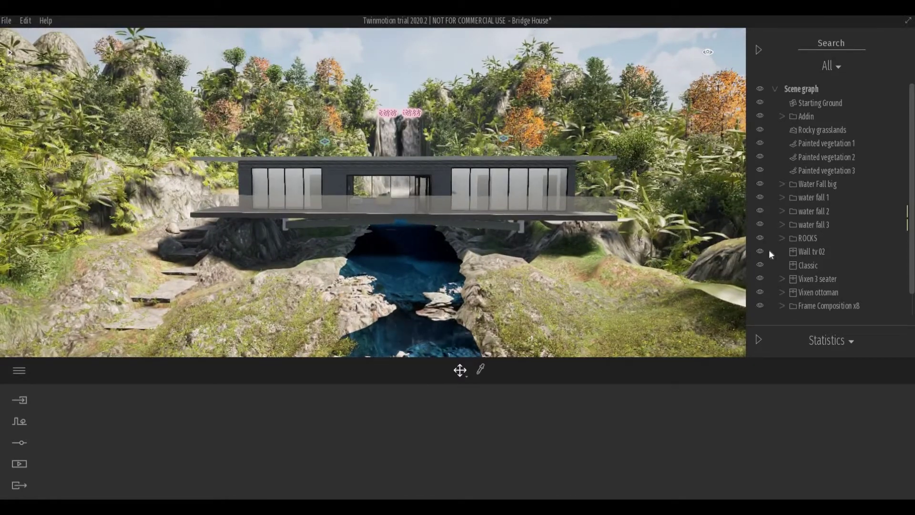
Step: Move into the living room and select Wall tv 02, Frame Composition x8, Vixen ottoman and Cube shelves
scroll(819, 236, down, 1)
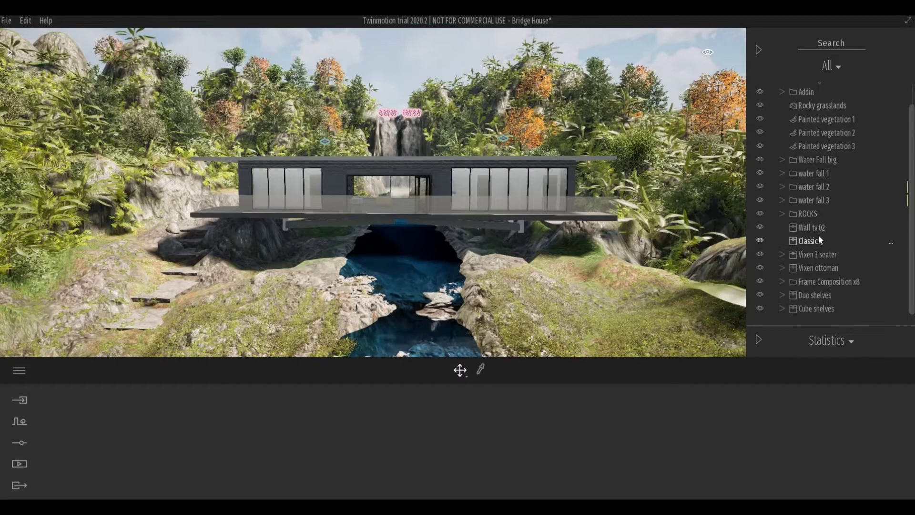
click(816, 231)
scroll(382, 181, up, 5)
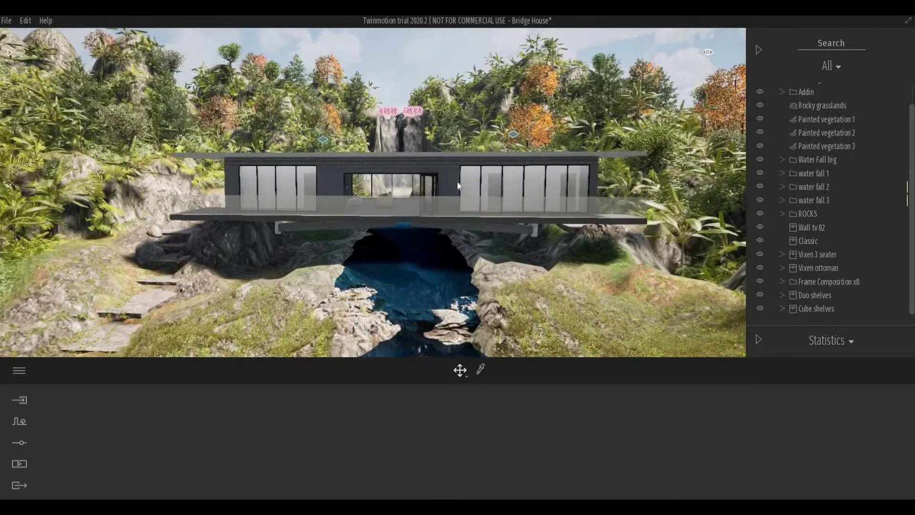
scroll(461, 178, up, 5)
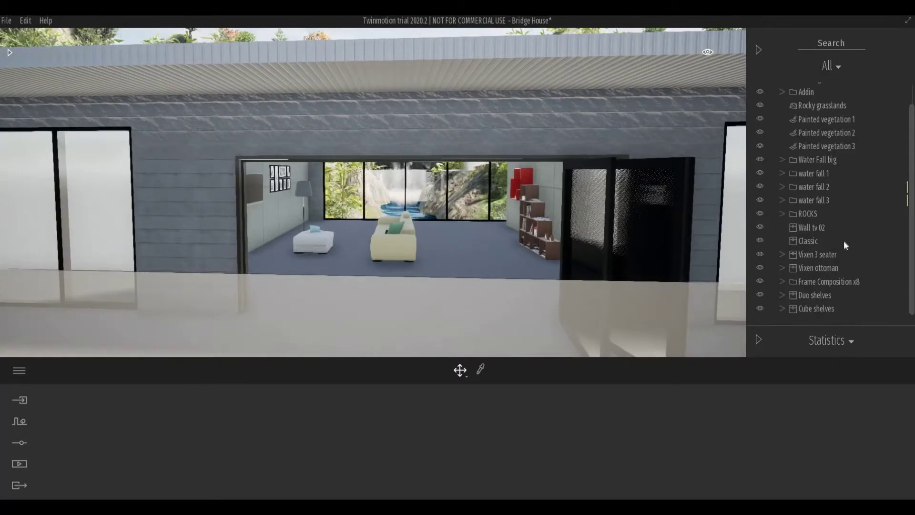
click(819, 231)
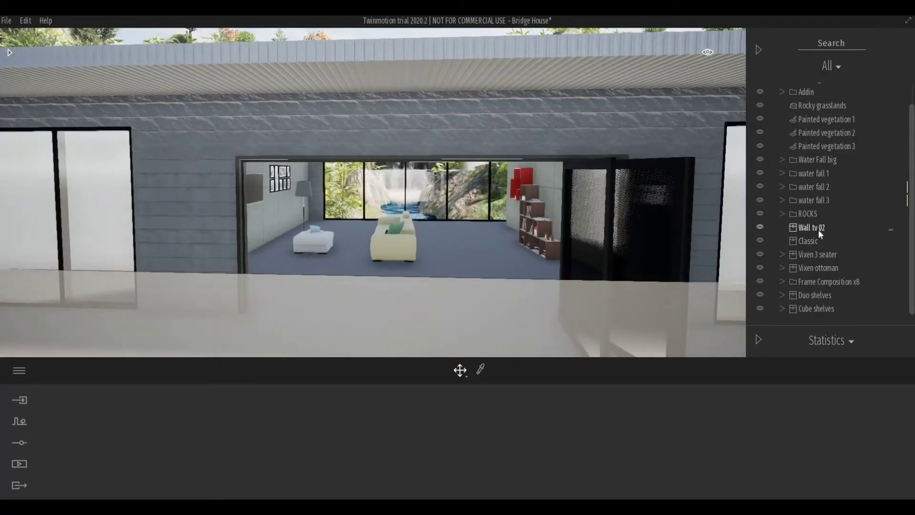
click(821, 282)
click(816, 268)
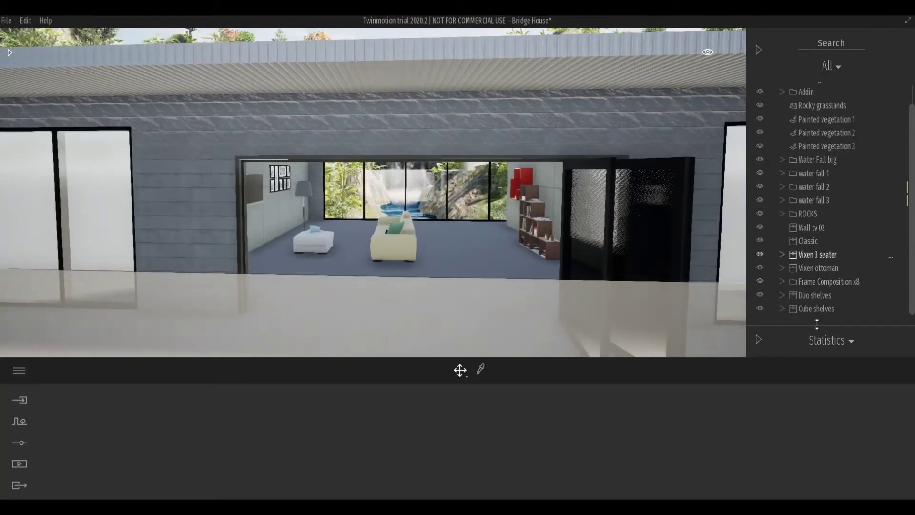
click(805, 233)
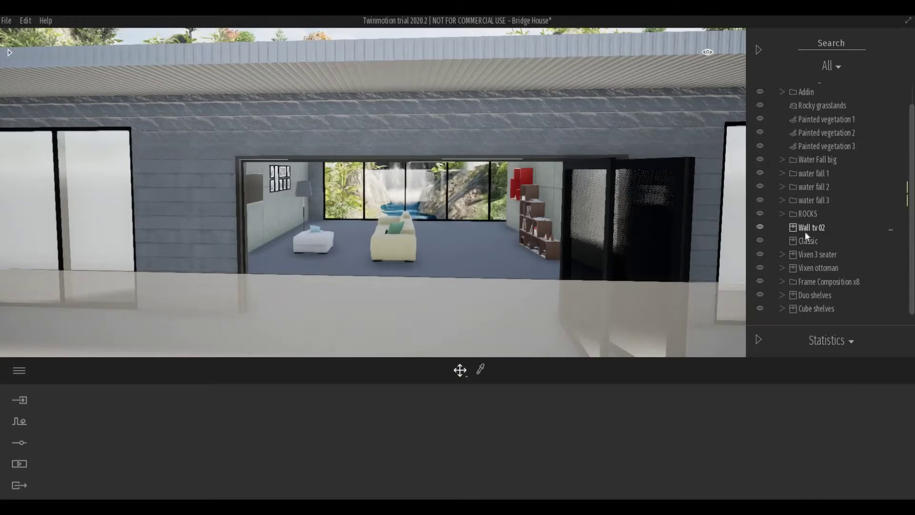
click(808, 309)
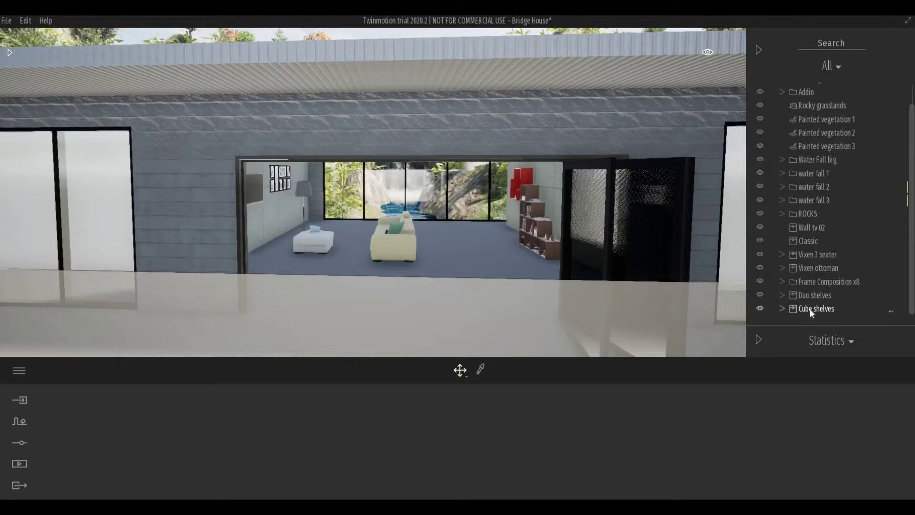
click(810, 310)
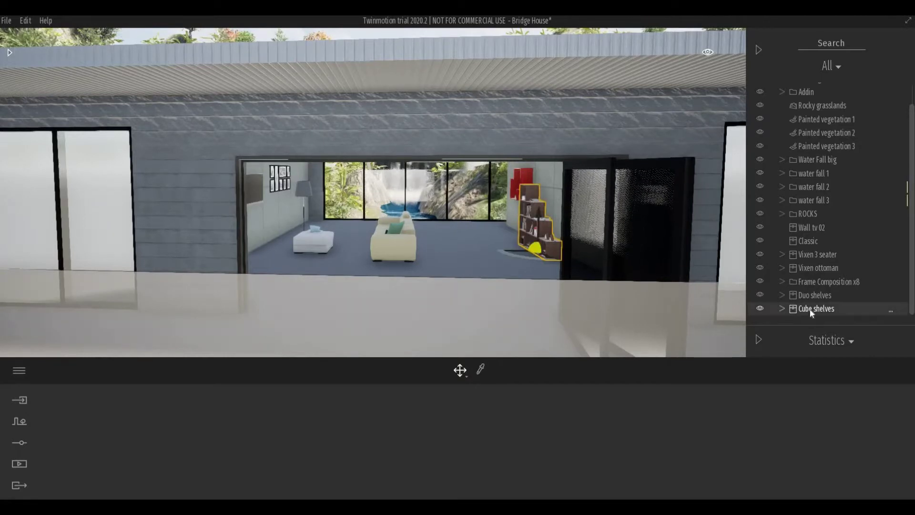
Step: Create a new container named 'Furniture' and drag it up below Classic in the scene graph
right_click(810, 310)
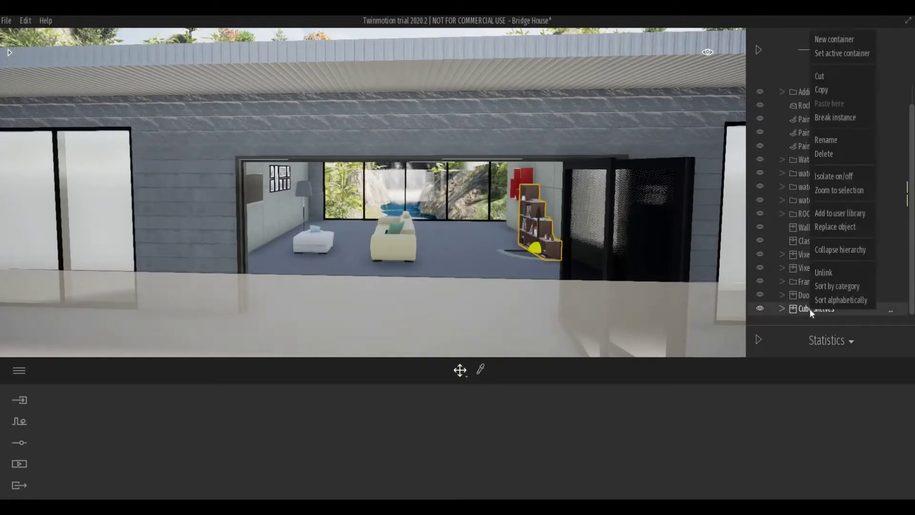
click(829, 39)
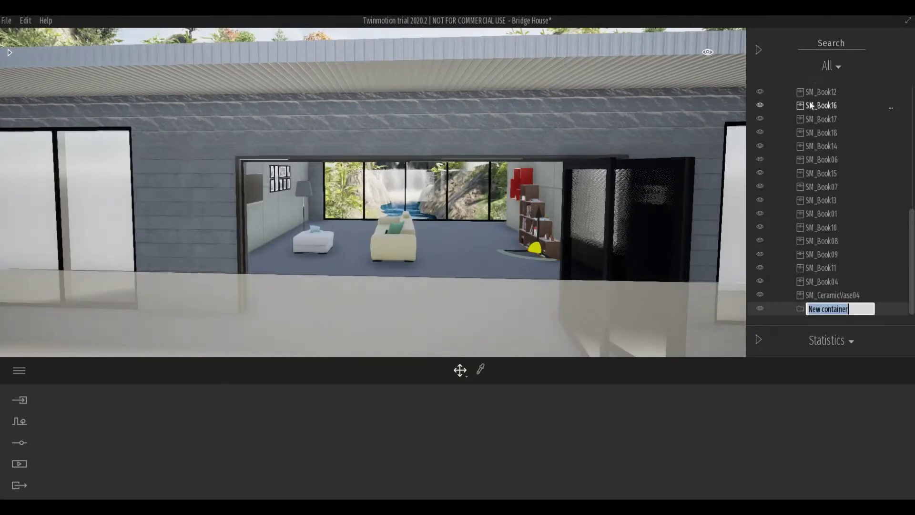
text(Furniture)
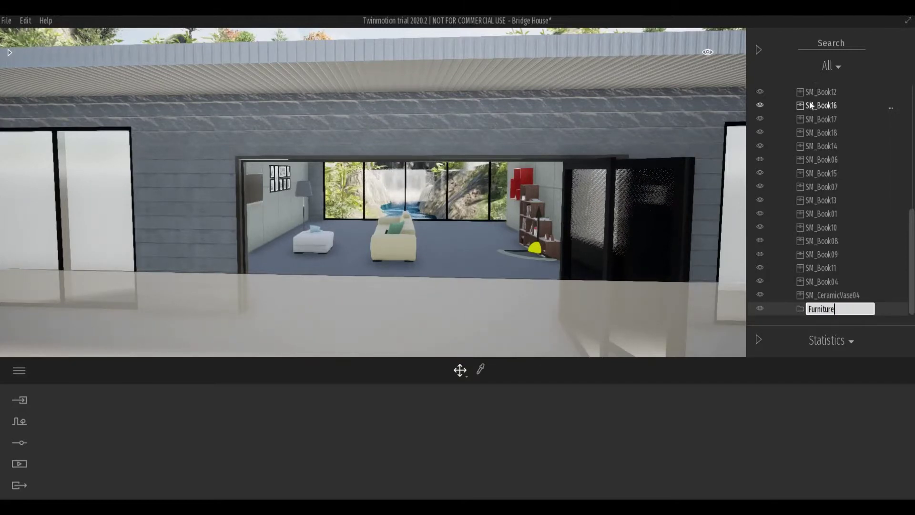
key(Return)
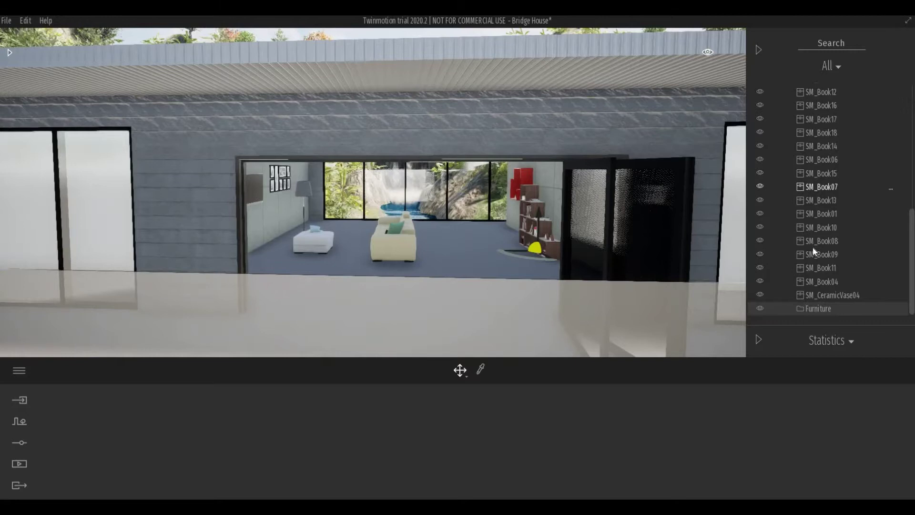
mouse_move(818, 308)
mouse_down()
mouse_move(836, 87)
mouse_move(828, 204)
mouse_move(826, 110)
mouse_move(826, 161)
mouse_move(806, 210)
mouse_up()
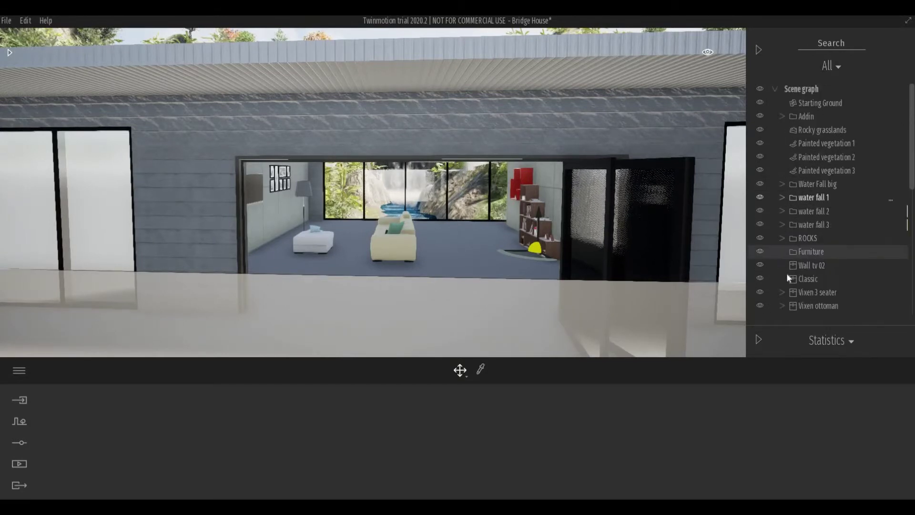
scroll(796, 257, down, 3)
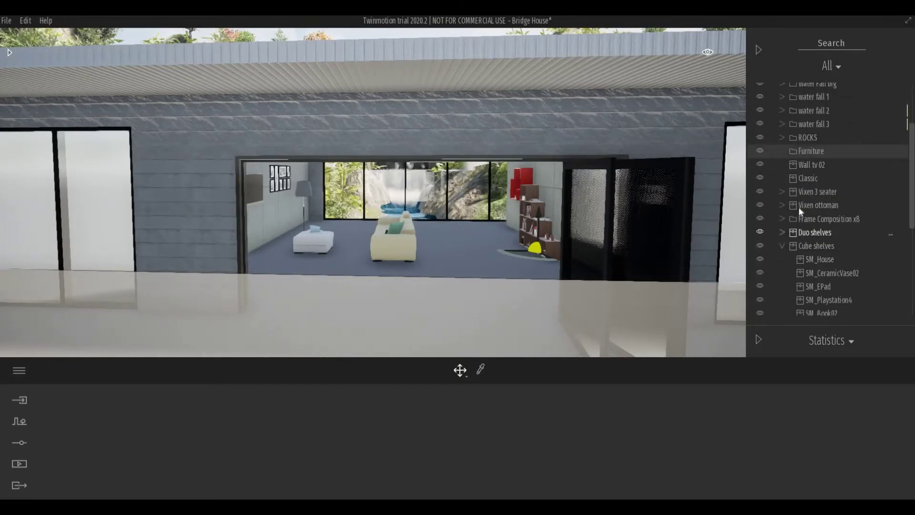
scroll(788, 195, down, 3)
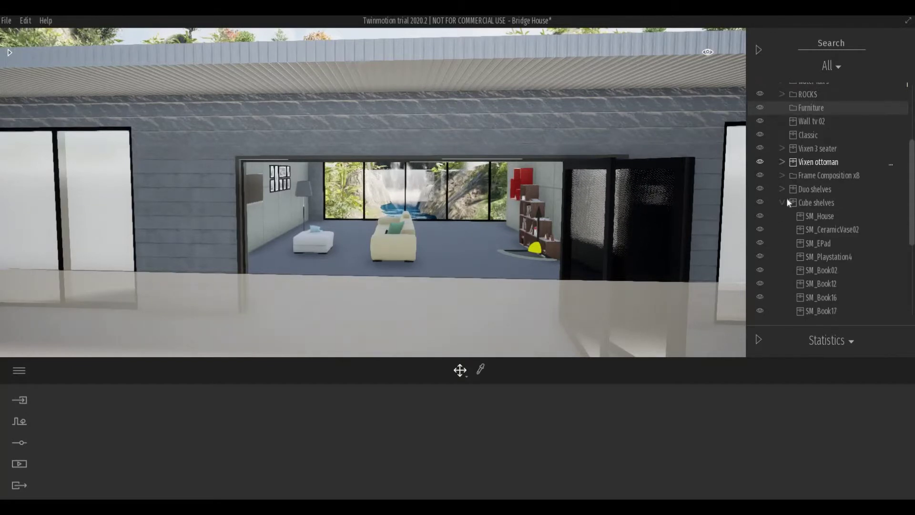
Step: Collapse the Cube shelves group and move Wall tv 02 into the Furniture folder
click(783, 203)
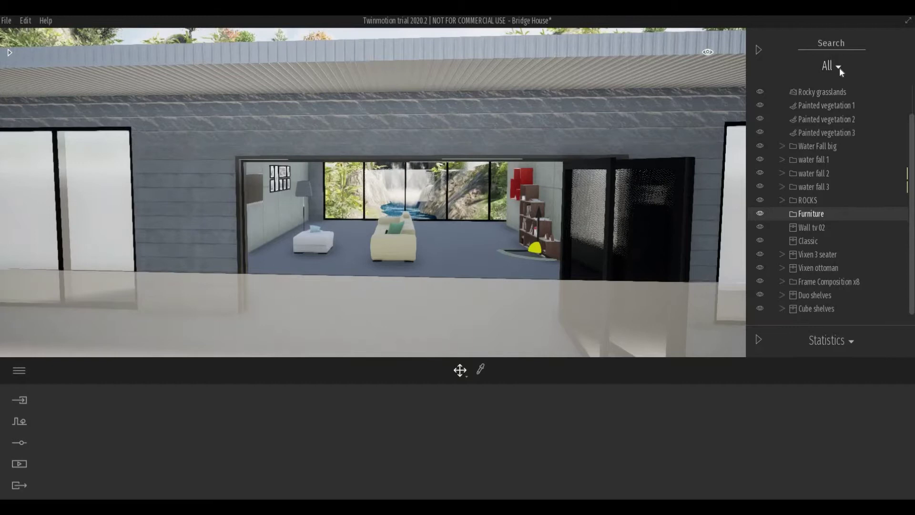
click(805, 230)
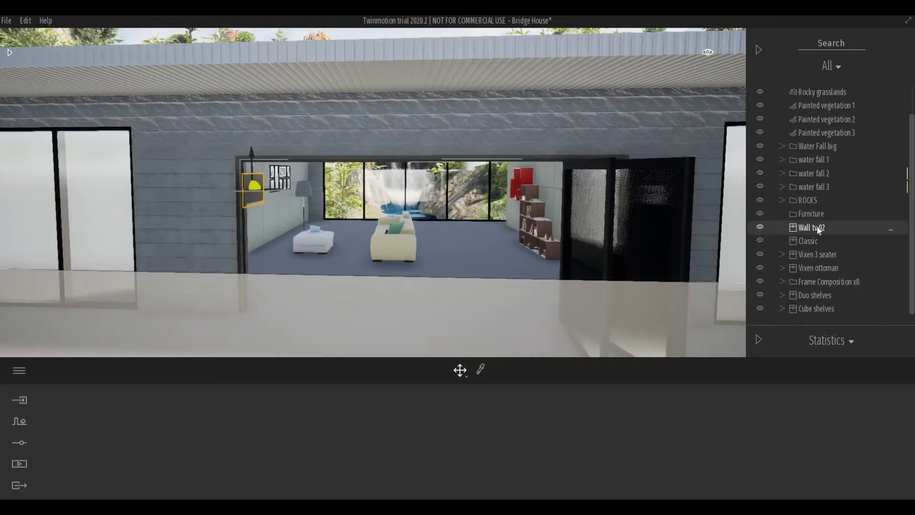
drag(823, 228, 820, 212)
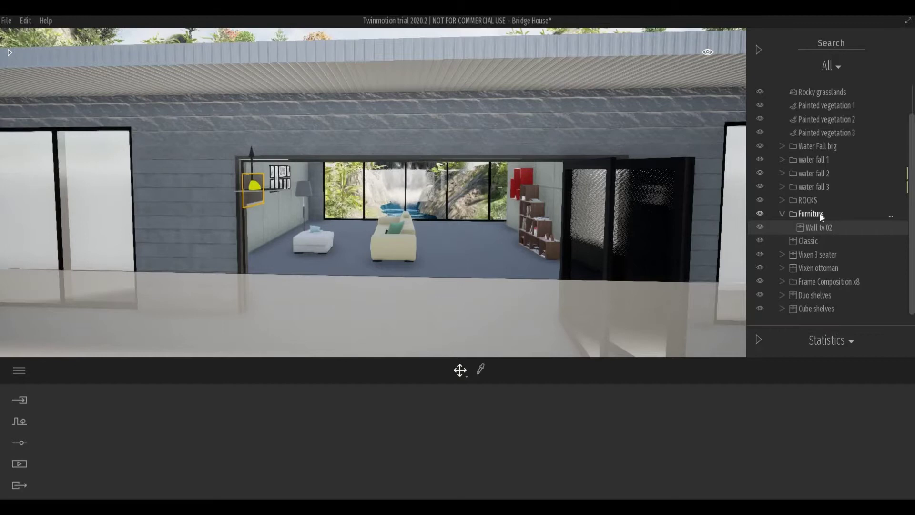
Step: Filter the scene graph to list only Furniture items
click(838, 67)
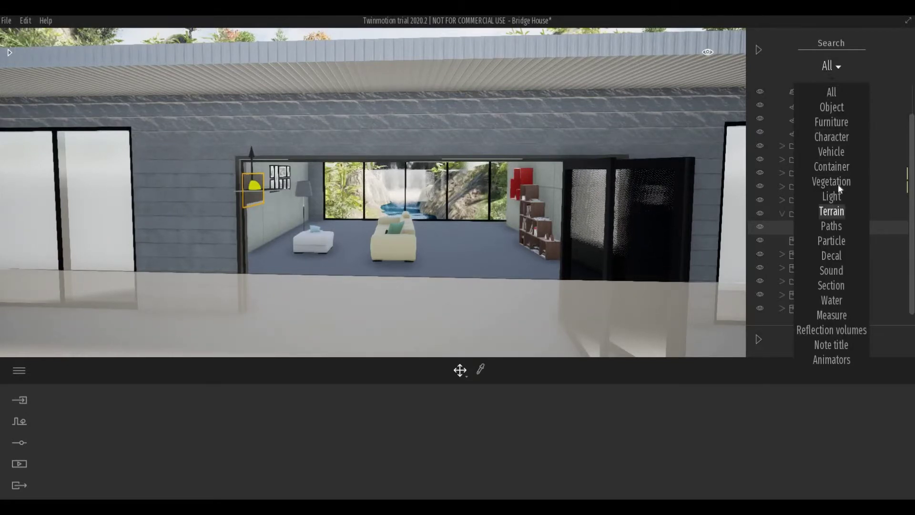
click(833, 123)
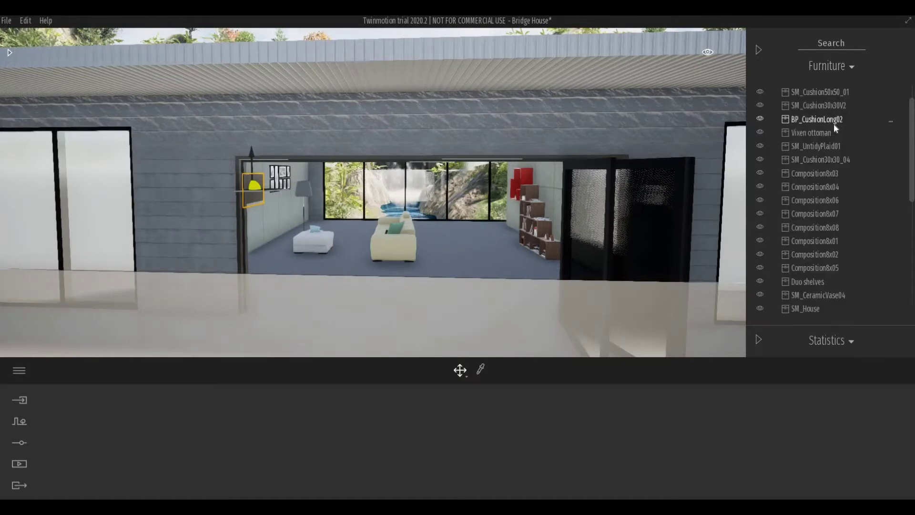
scroll(819, 243, down, 3)
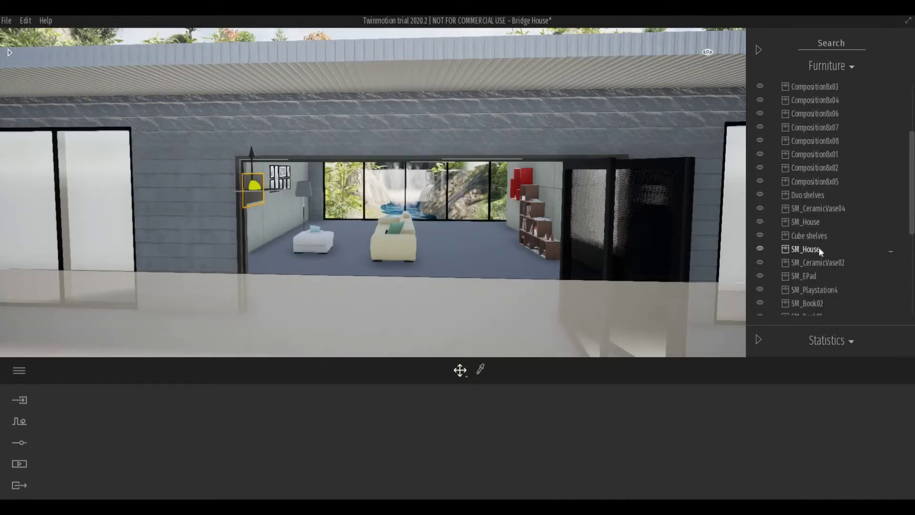
scroll(819, 247, up, 4)
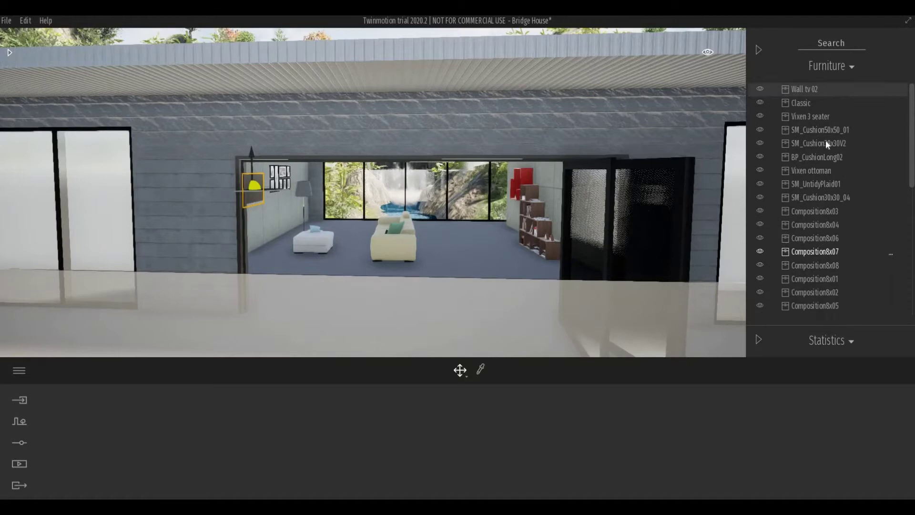
Step: Select every furniture item, from Classic down to the last entry in the list
click(809, 108)
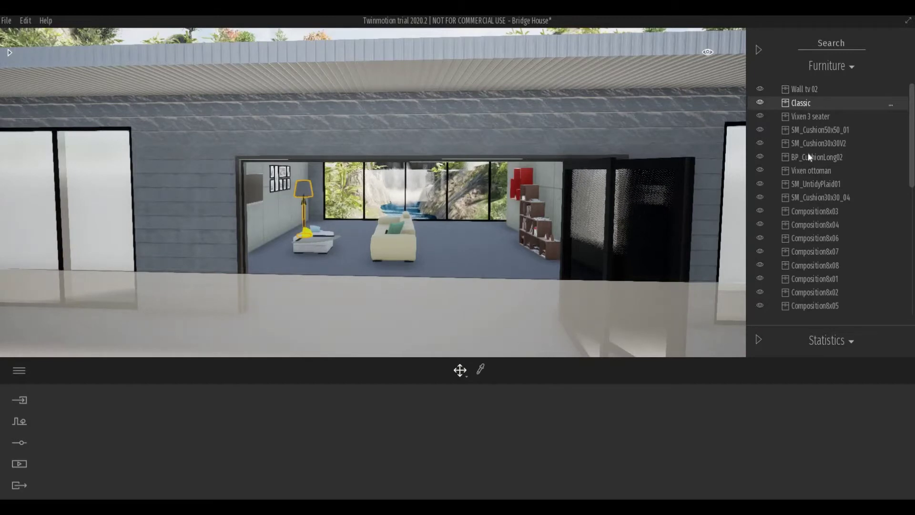
scroll(809, 224, down, 10)
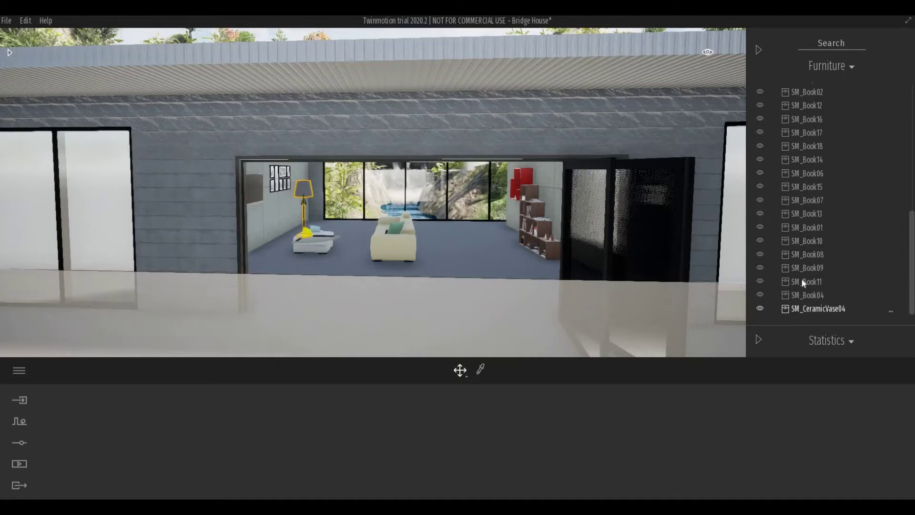
scroll(805, 154, up, 5)
scroll(806, 154, up, 7)
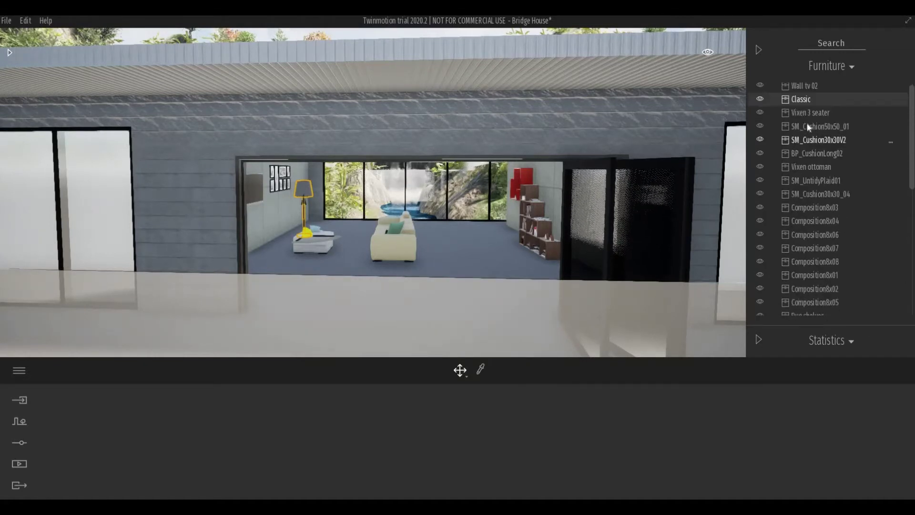
scroll(803, 171, down, 10)
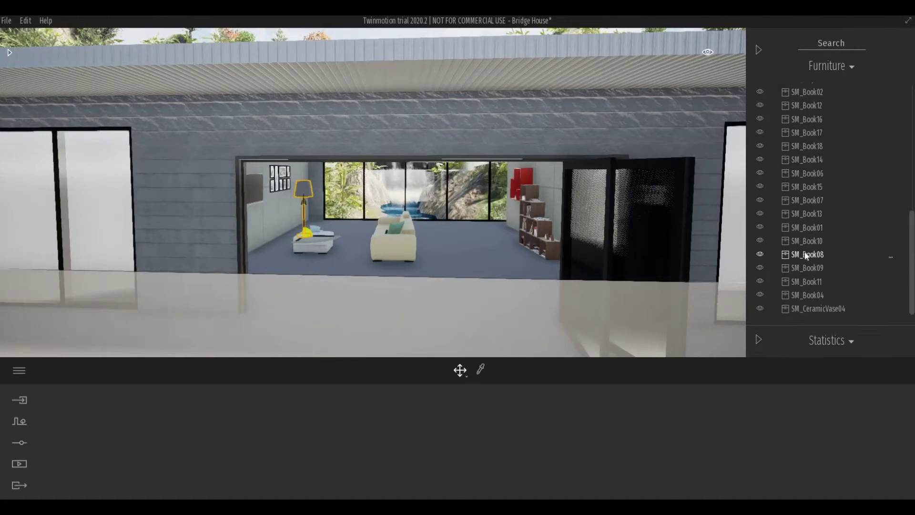
shift+click(816, 308)
scroll(811, 197, up, 3)
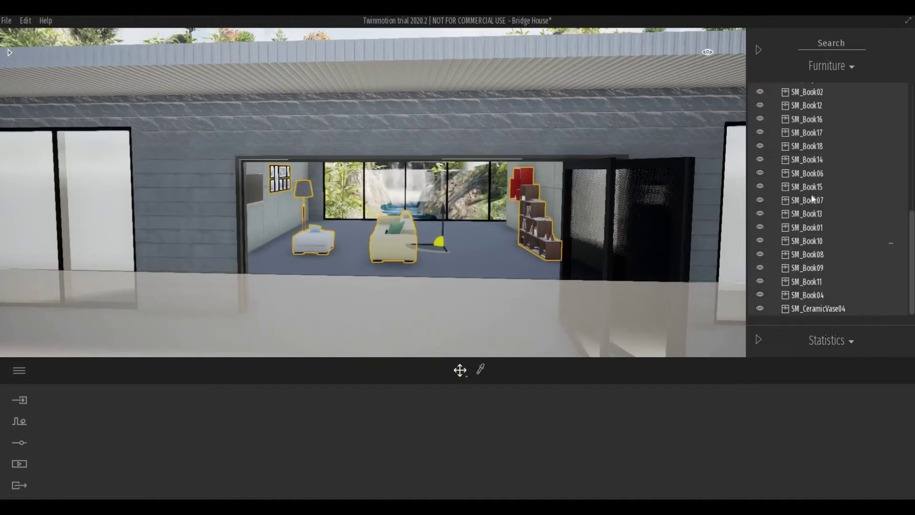
scroll(811, 185, up, 8)
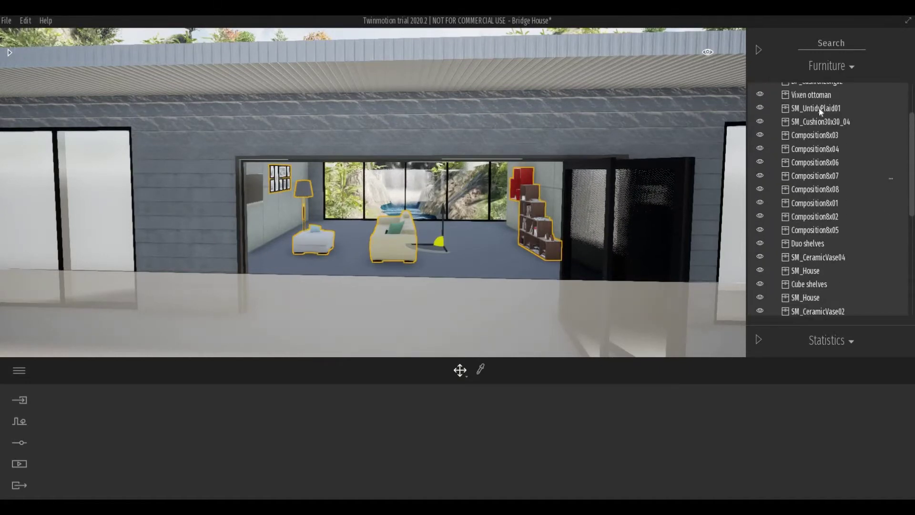
Step: Reset the filter to All and drag the selected furniture into the Furniture folder
click(852, 67)
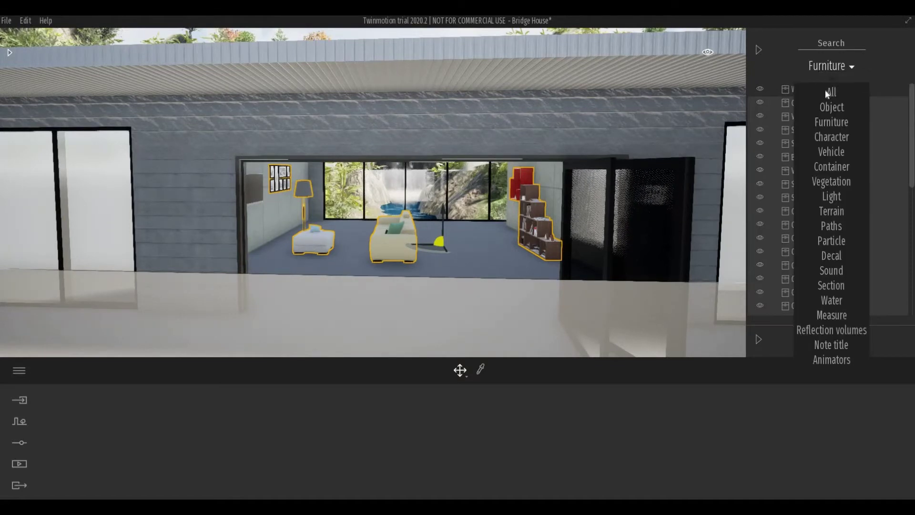
click(828, 92)
scroll(830, 155, up, 10)
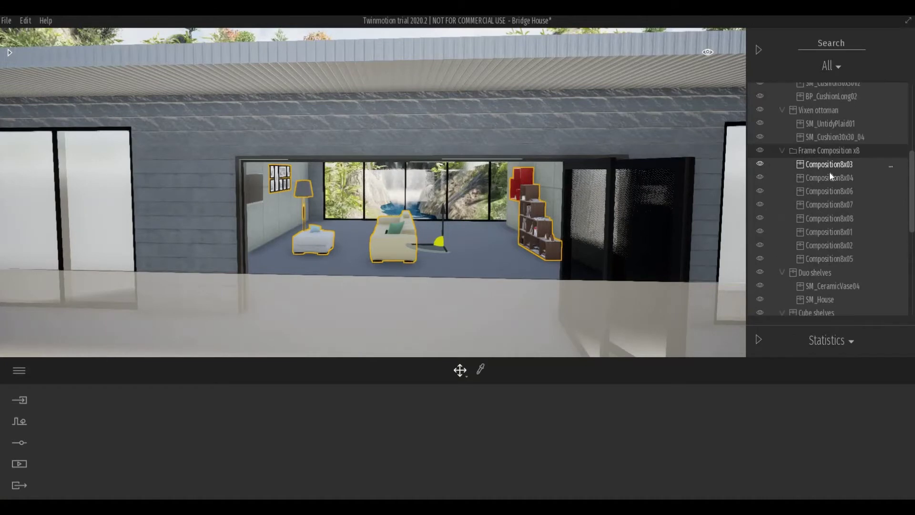
scroll(830, 176, up, 5)
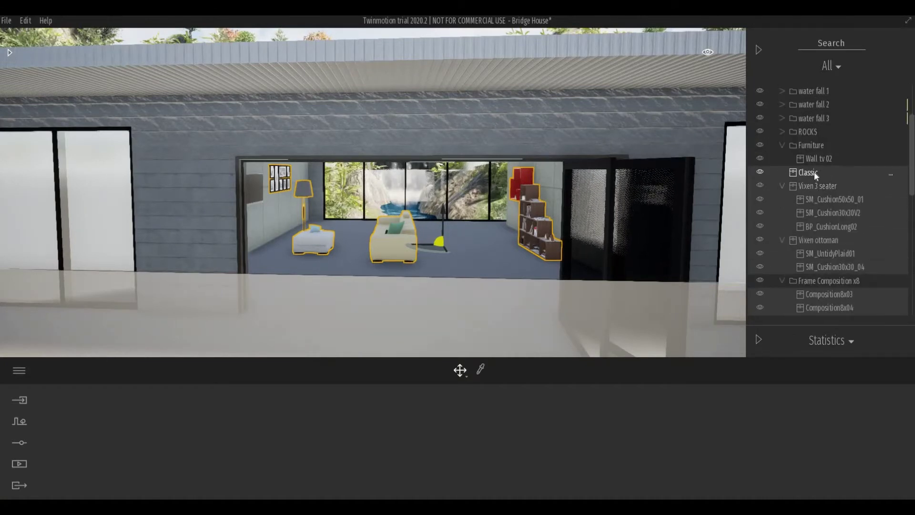
mouse_move(814, 173)
mouse_down()
mouse_move(812, 154)
mouse_move(812, 173)
mouse_move(826, 182)
mouse_up()
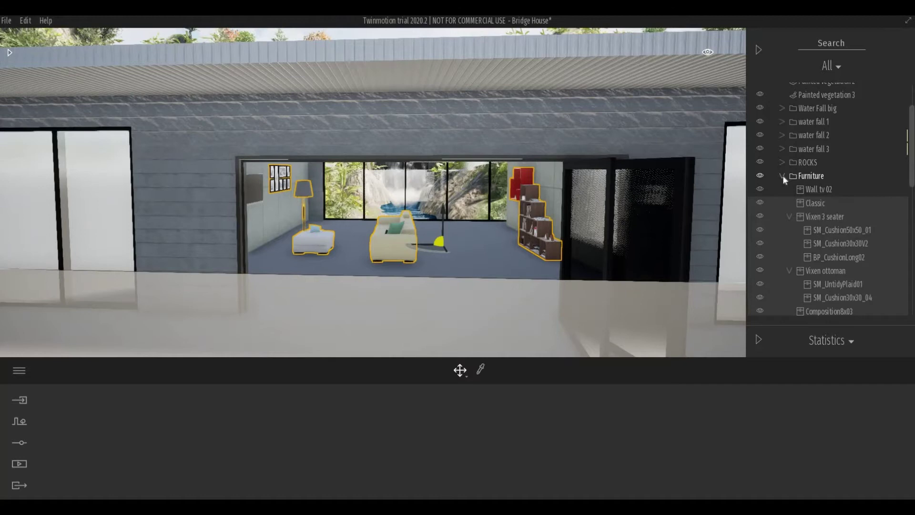
Step: Collapse the Furniture folder, clear the selection, check its contents, and toggle its visibility off and on
click(782, 176)
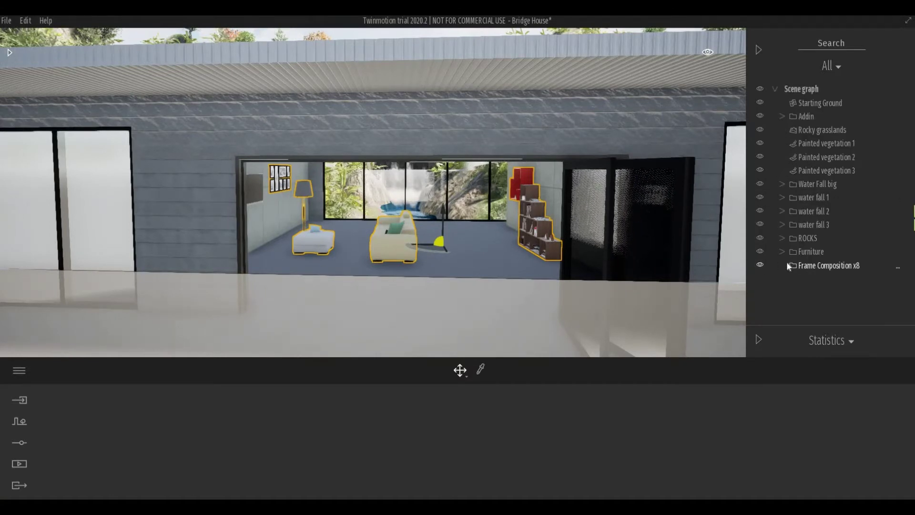
click(806, 265)
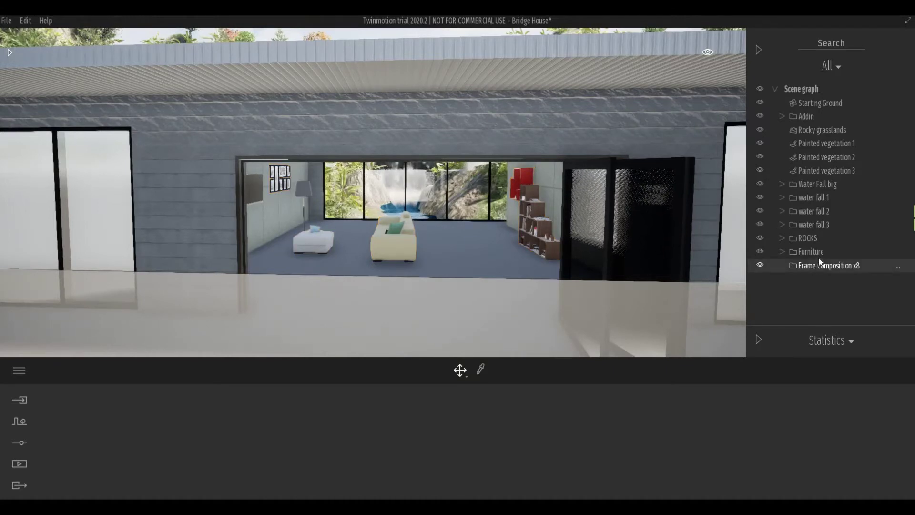
click(817, 253)
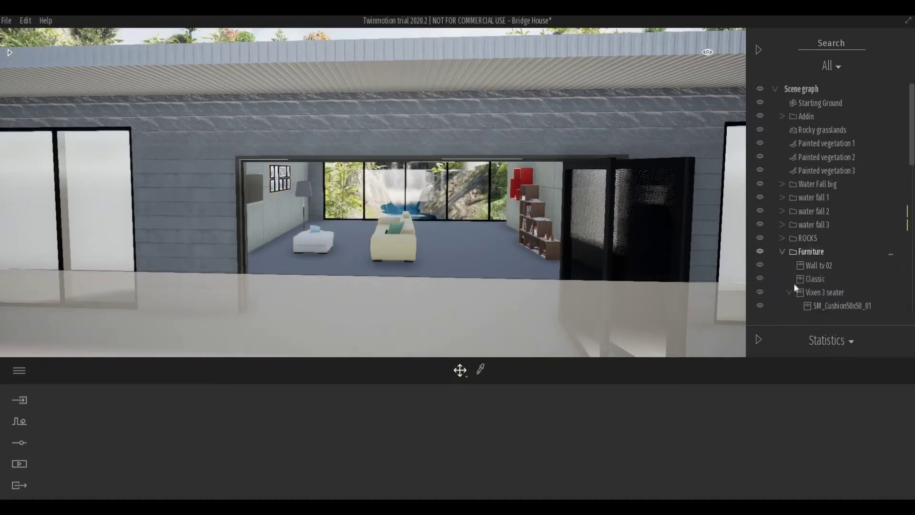
click(783, 251)
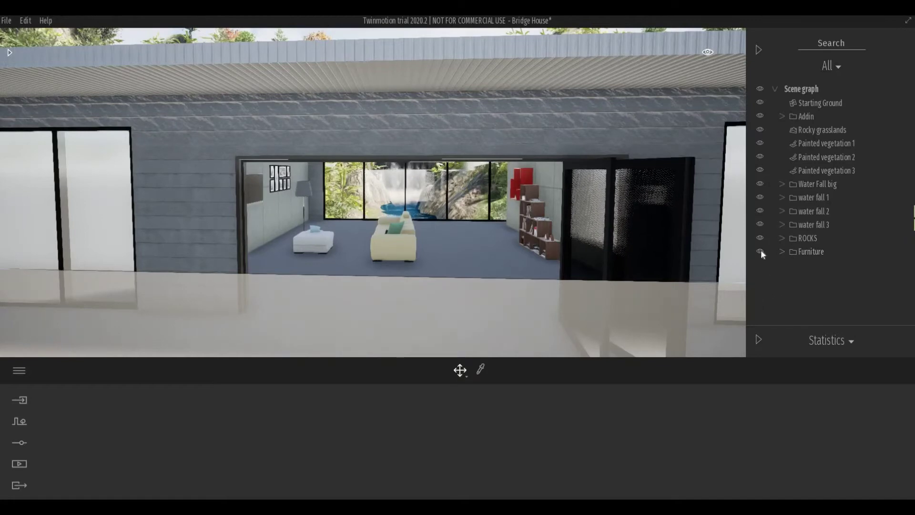
scroll(425, 219, up, 5)
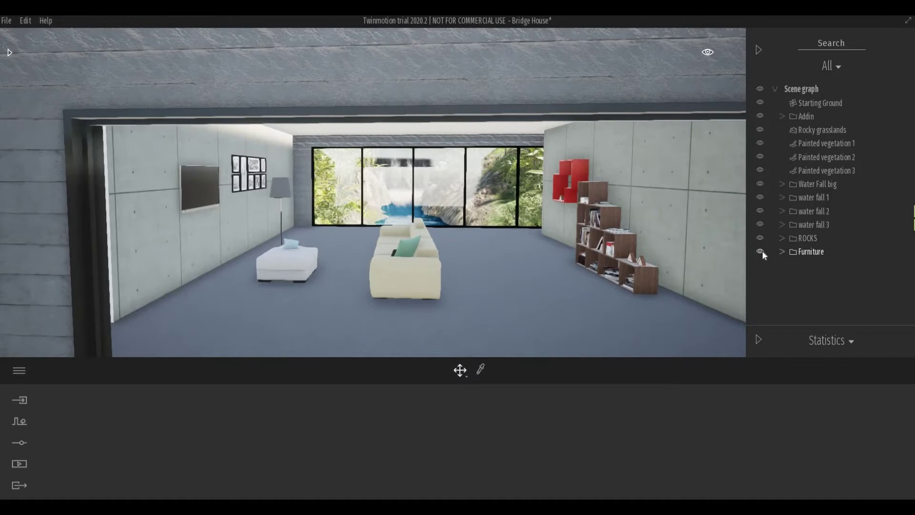
click(760, 252)
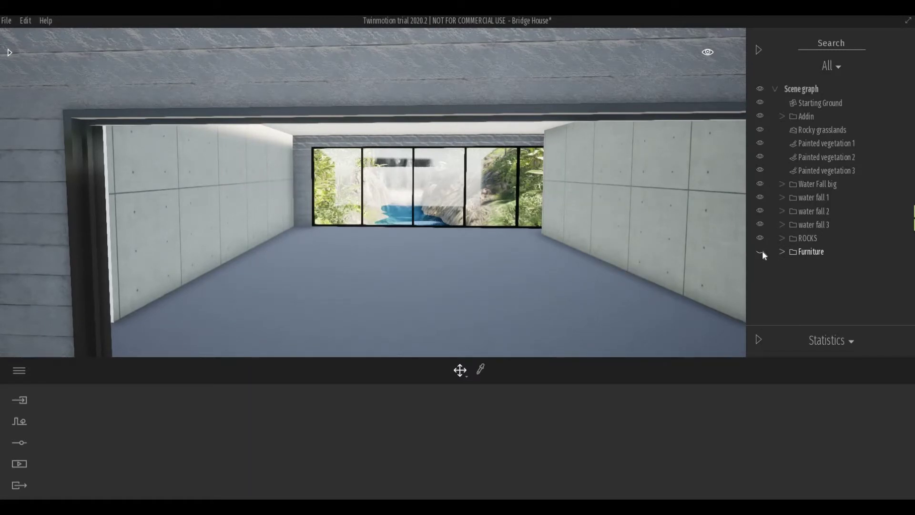
click(760, 251)
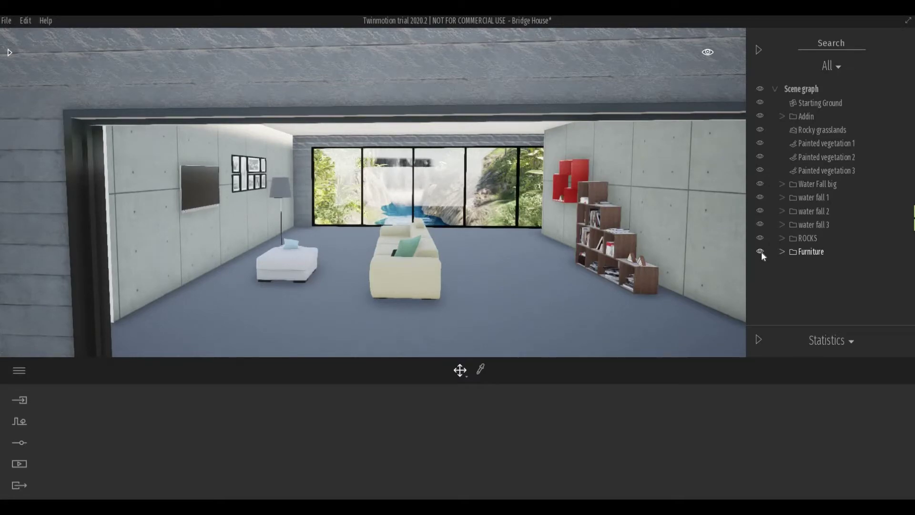
Step: Pull the camera out to the bridge house exterior and open the asset Library
scroll(621, 261, down, 10)
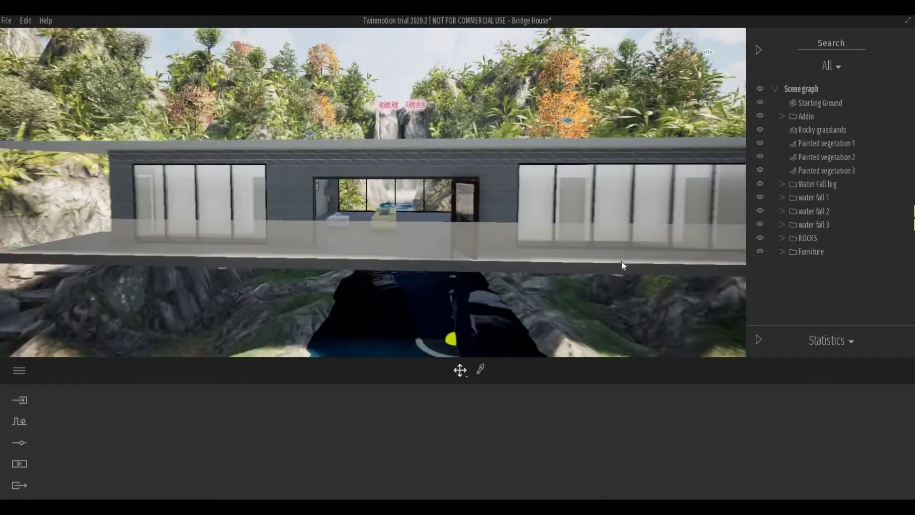
scroll(602, 281, down, 10)
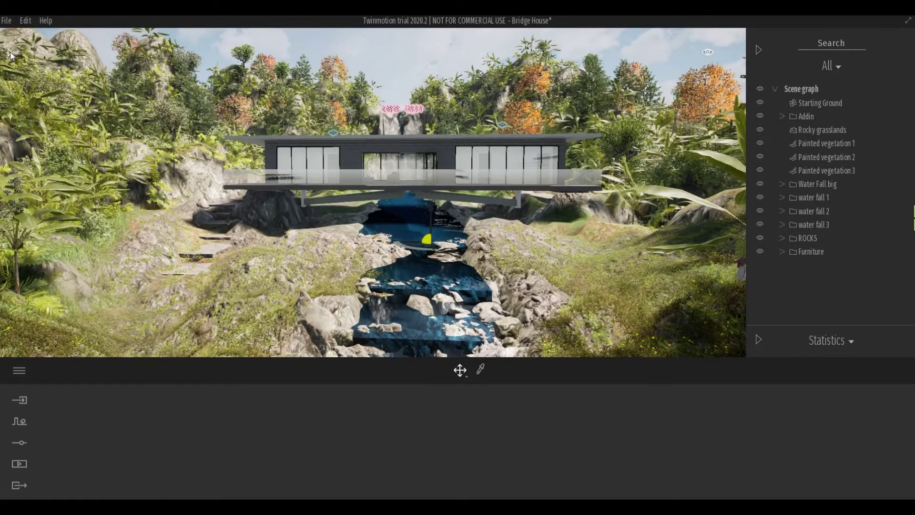
click(10, 53)
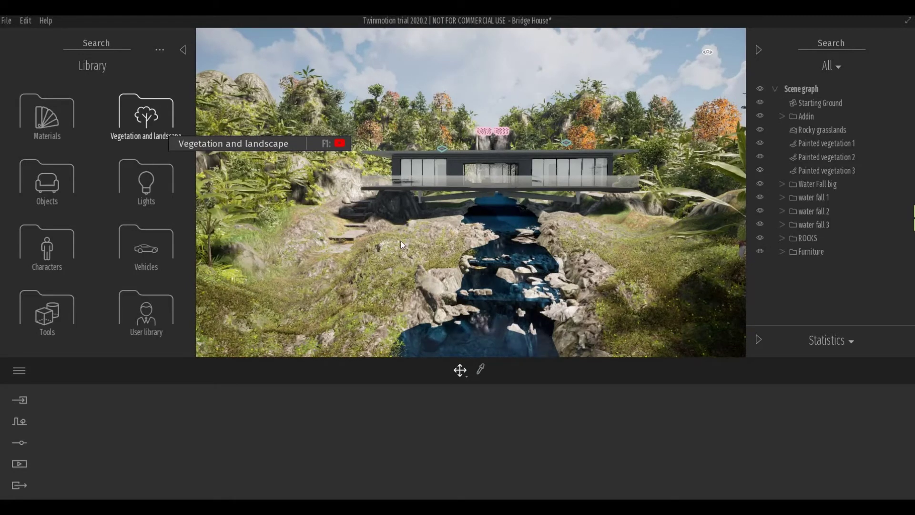
Step: Place two Horse Chestnut trees from Vegetation and landscape > Trees, one on each side of the stream
scroll(401, 245, up, 3)
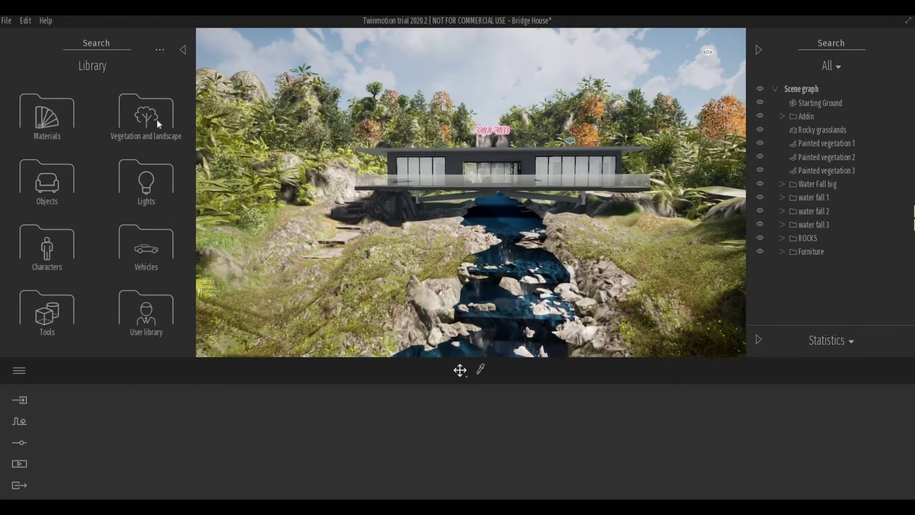
click(157, 125)
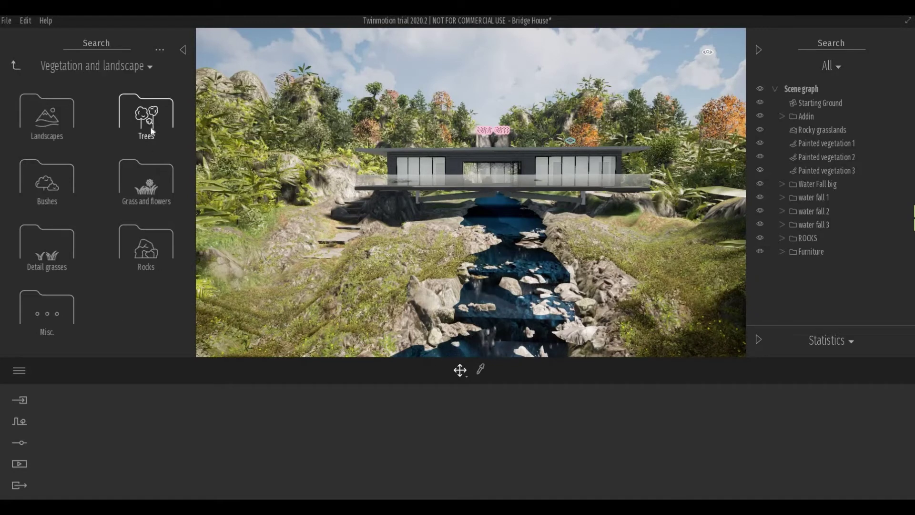
click(152, 131)
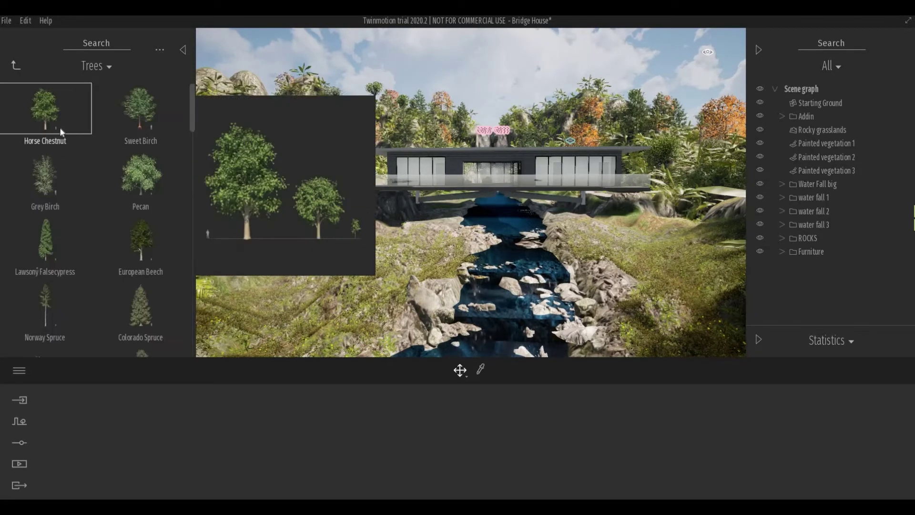
drag(60, 131, 399, 243)
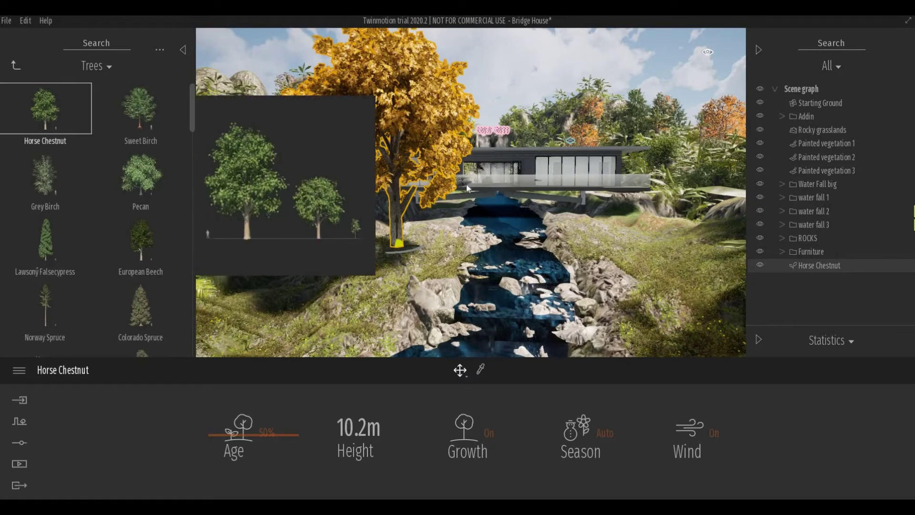
drag(45, 109, 566, 204)
drag(663, 246, 663, 246)
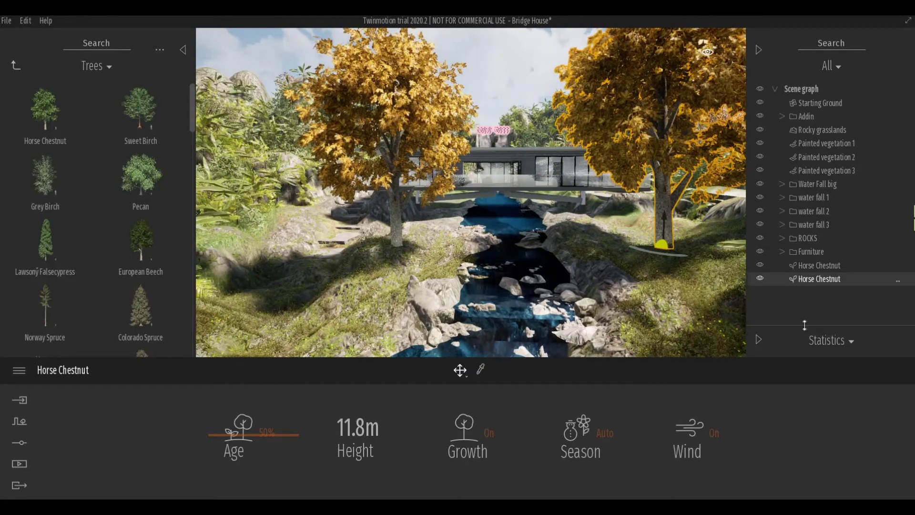
Step: Create a 'Trees' container and move it to the top level just below Furniture
right_click(816, 279)
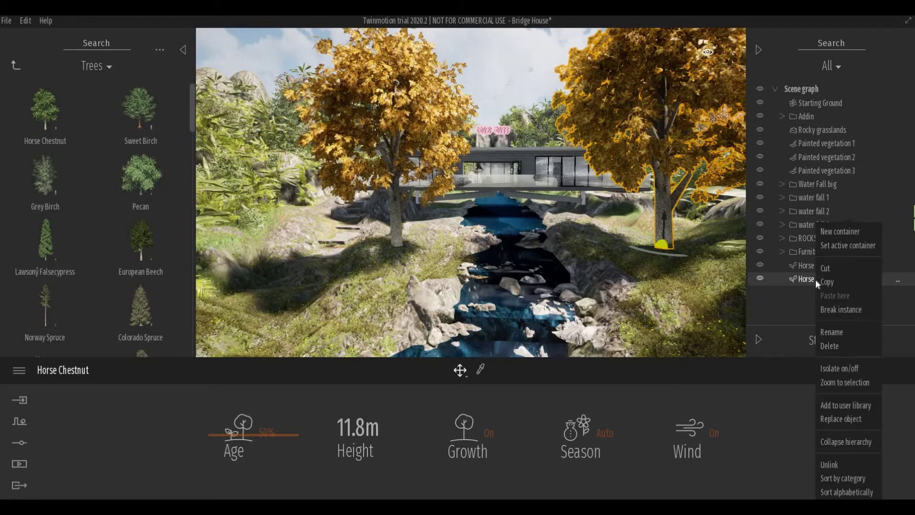
click(843, 231)
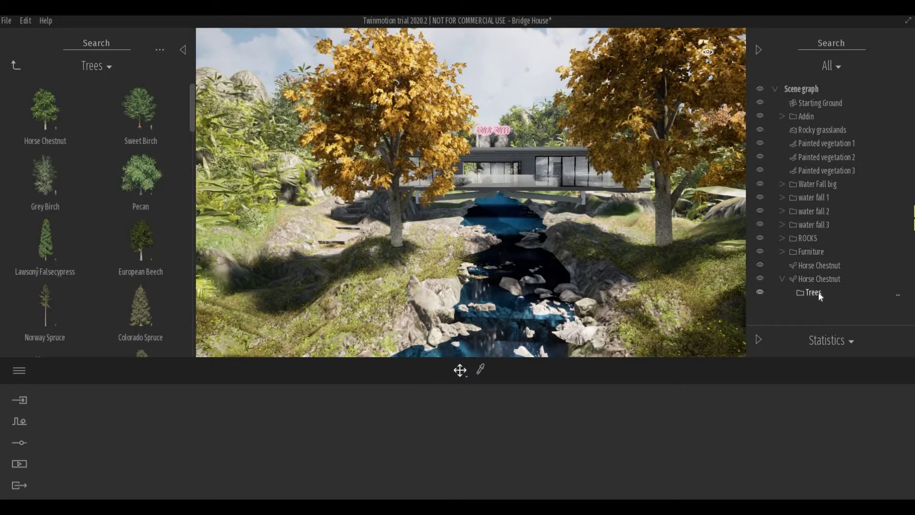
click(820, 293)
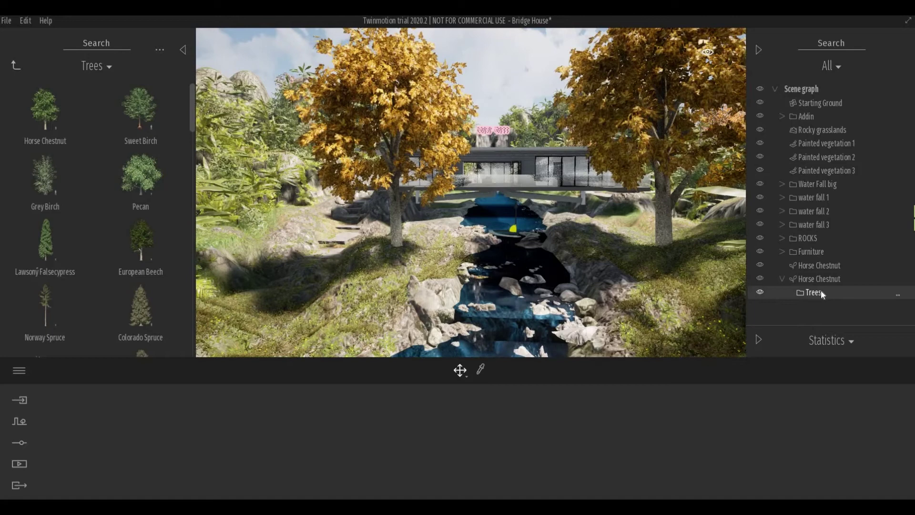
drag(828, 293, 823, 255)
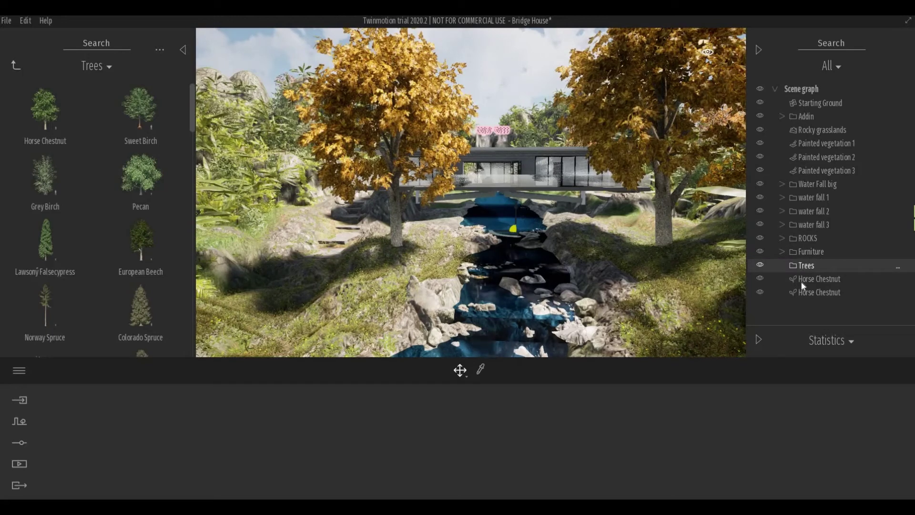
Step: Move the Horse Chestnut trees into the Trees folder and set Trees as the active container
click(801, 279)
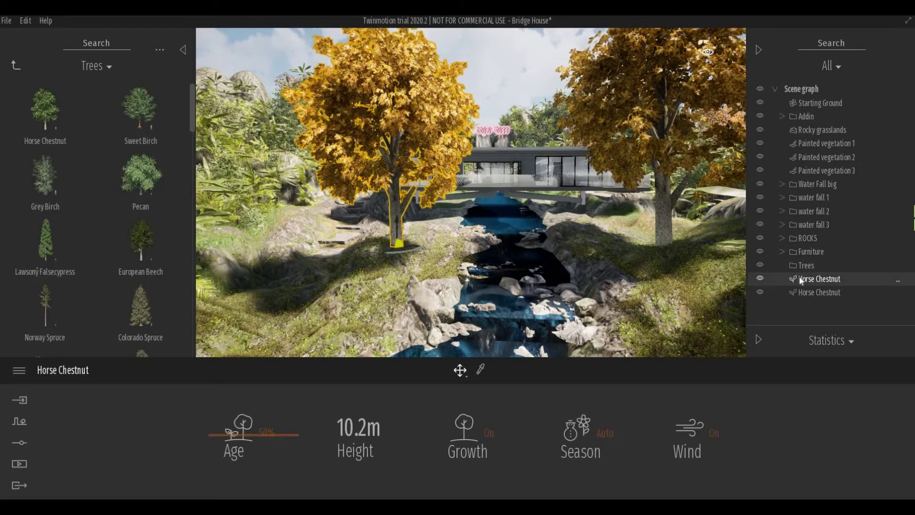
mouse_move(817, 273)
mouse_down()
mouse_move(813, 293)
mouse_move(817, 268)
mouse_up()
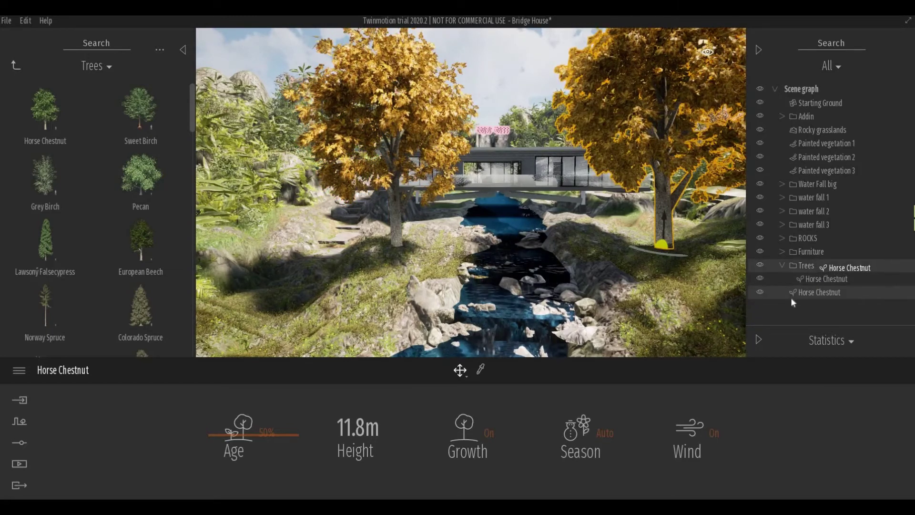
click(804, 270)
right_click(804, 269)
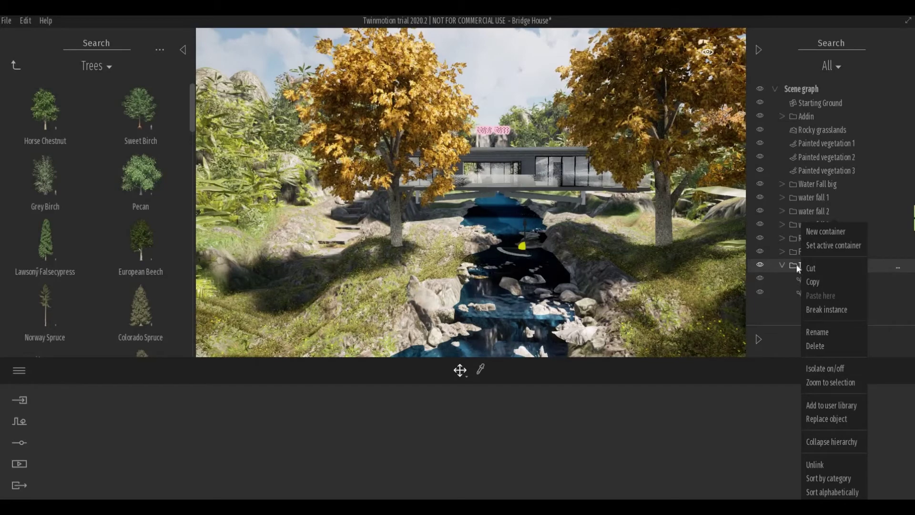
click(814, 247)
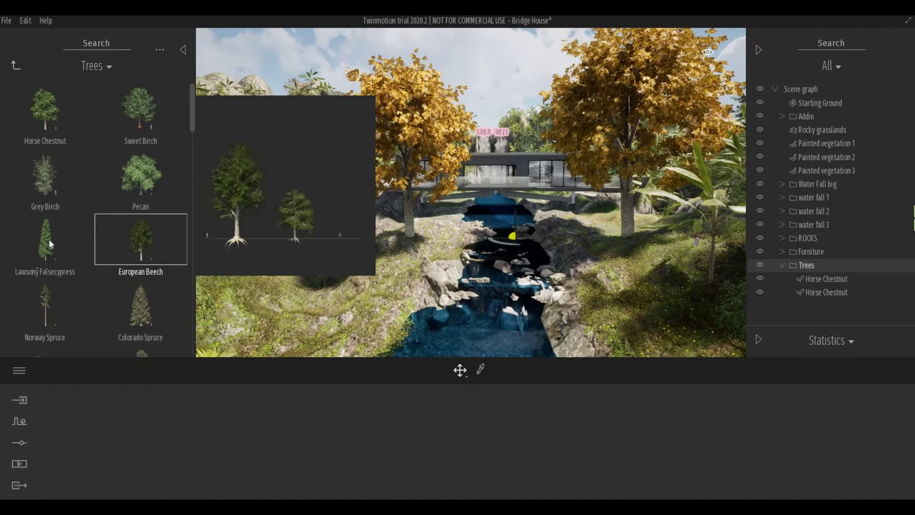
Step: Plant a Lawsony Falsecypress on the left bank and a European Beech on the right bank
scroll(47, 225, down, 1)
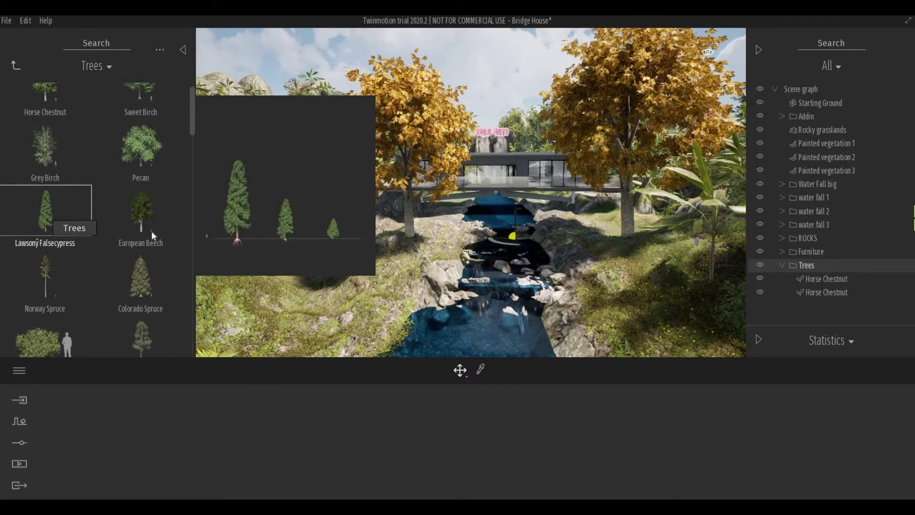
drag(152, 235, 317, 257)
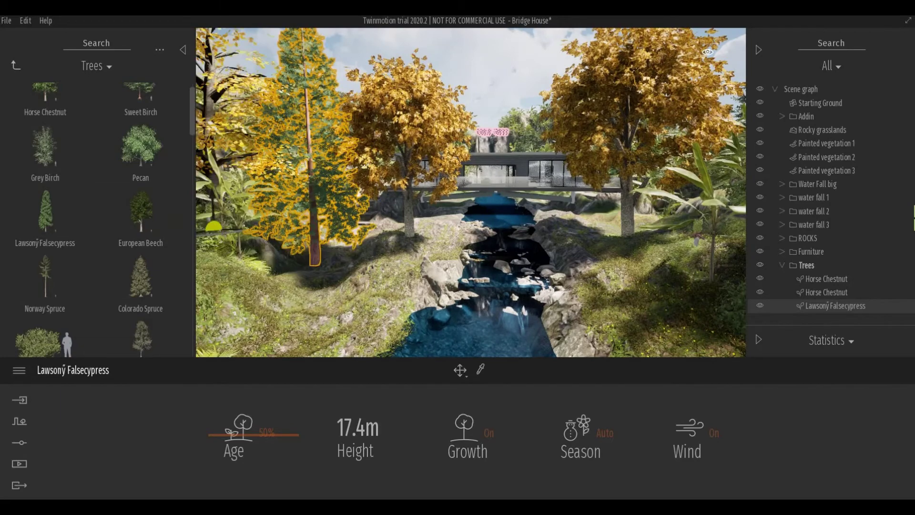
drag(562, 287, 617, 292)
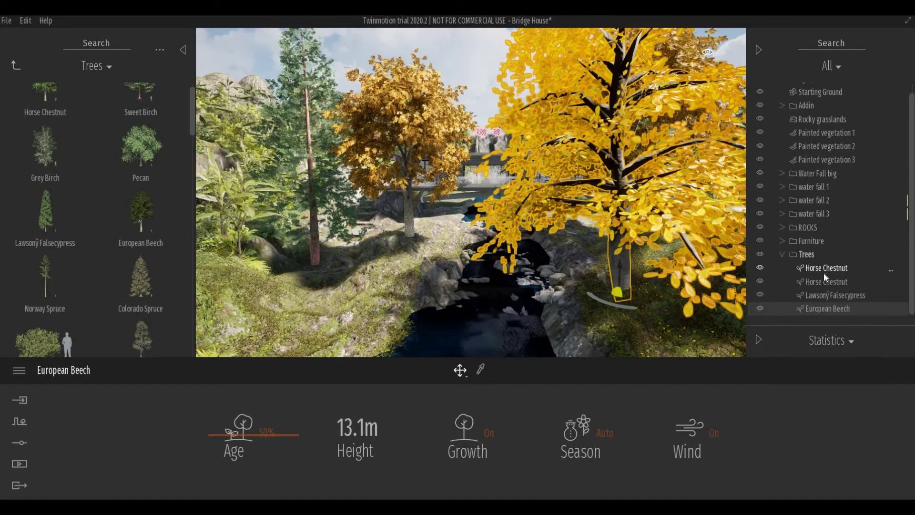
Step: Make the scene graph root the active container instead of Trees
scroll(824, 229, up, 1)
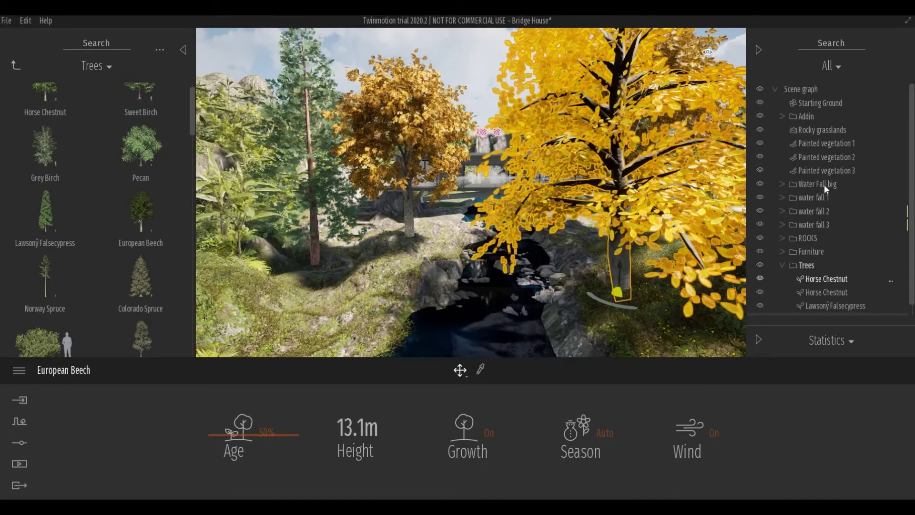
click(803, 94)
right_click(803, 93)
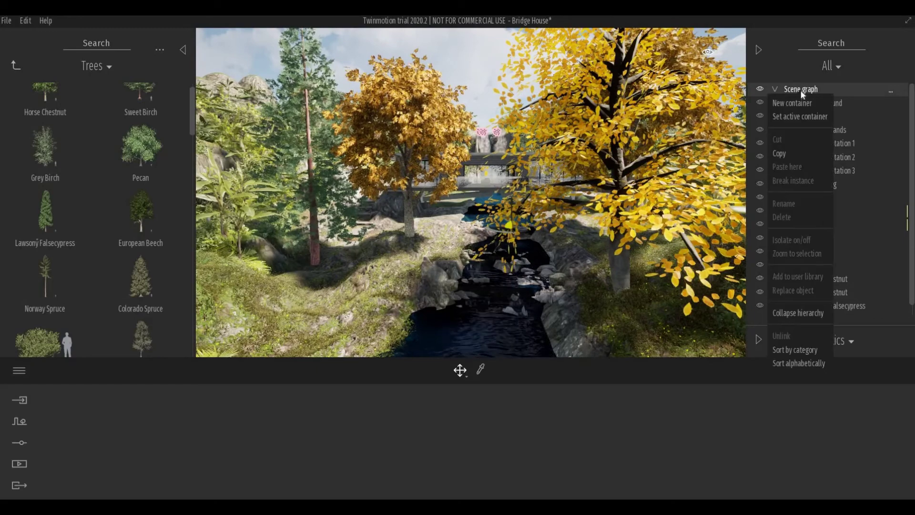
click(801, 117)
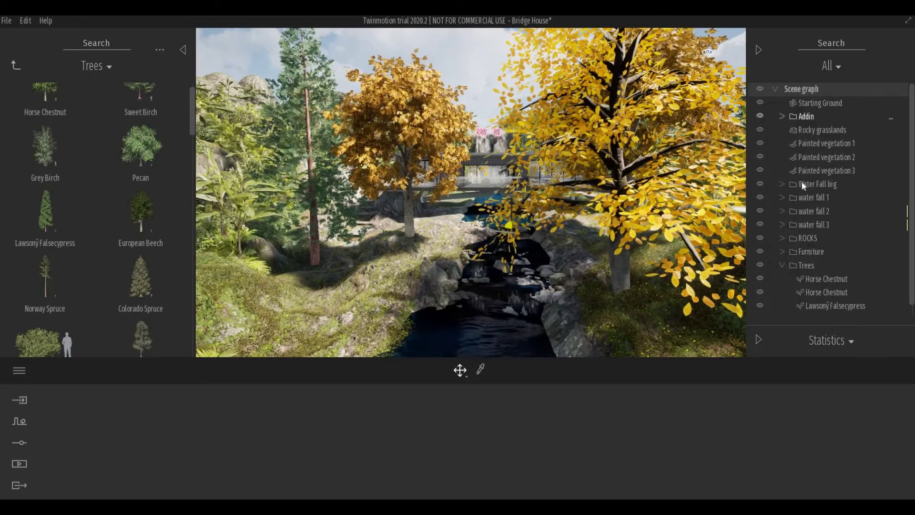
Step: Plant a Mugo Pine on the grassy left bank of the stream
scroll(803, 204, down, 1)
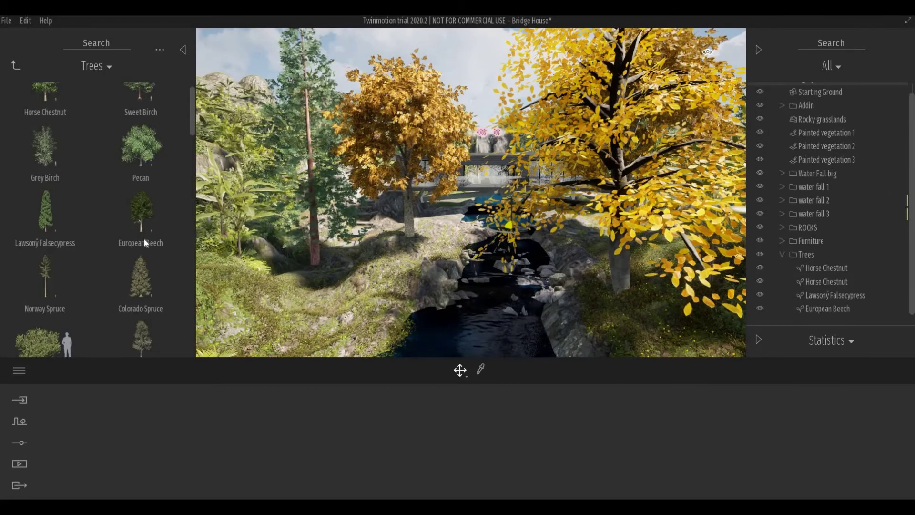
scroll(116, 284, down, 2)
mouse_move(39, 213)
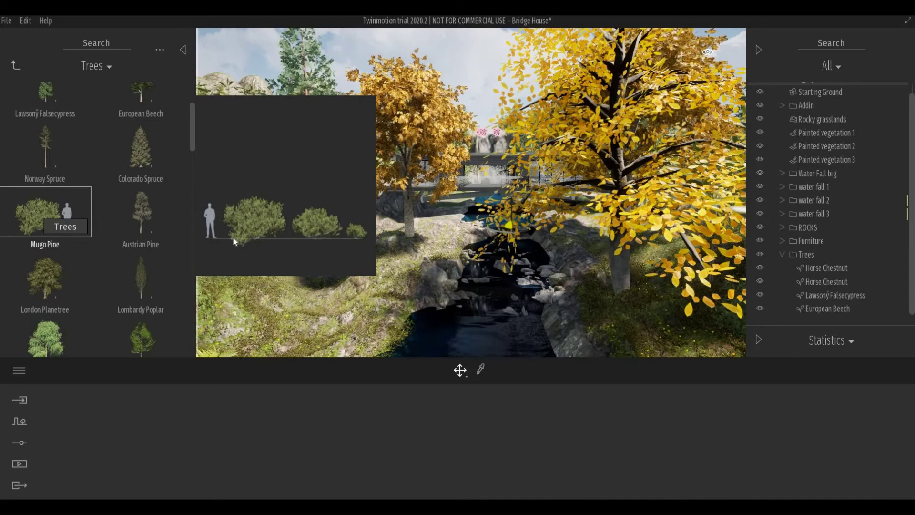
drag(233, 240, 339, 301)
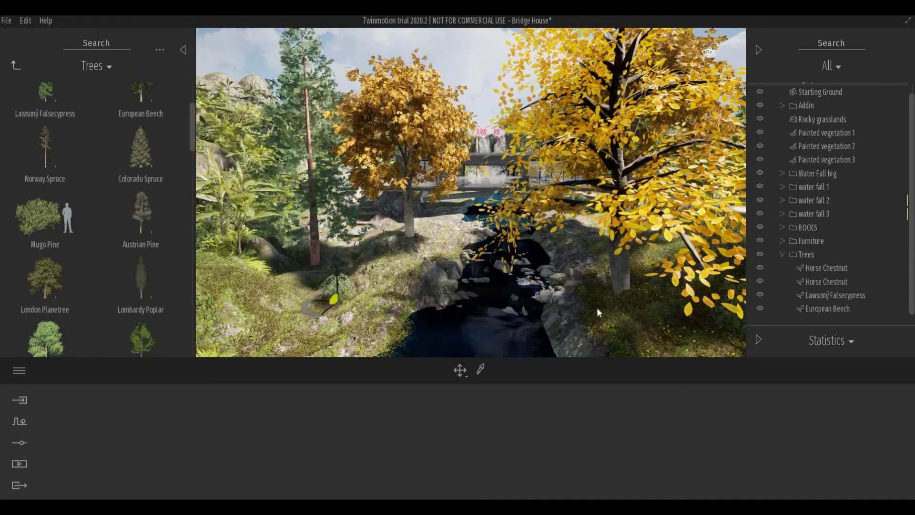